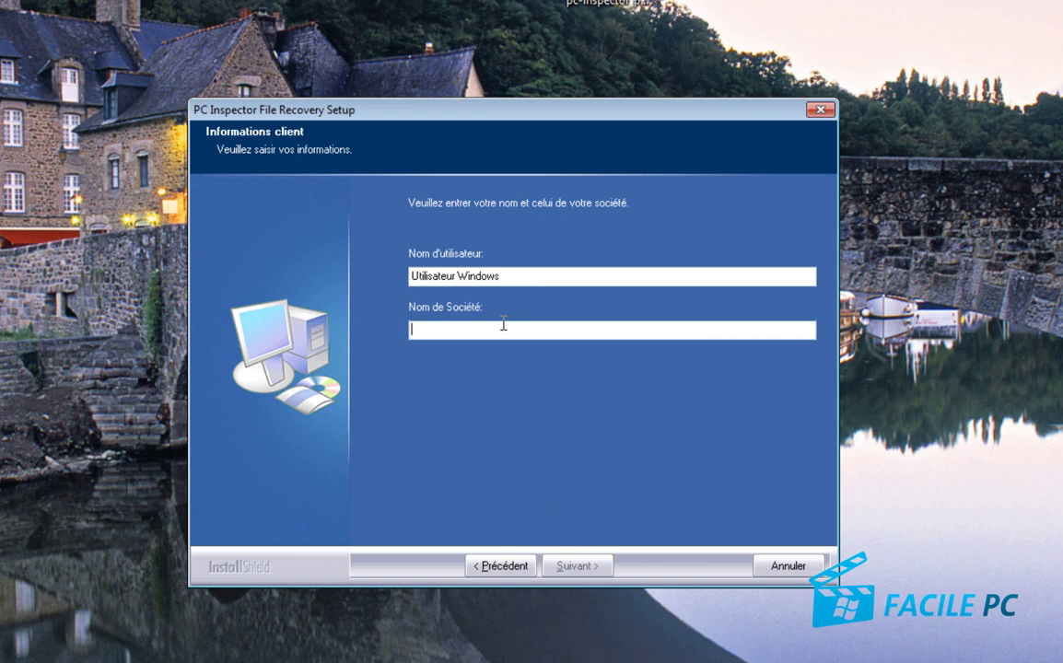
# Enter facilepc as the company name and choose the windows8 drive (F:) as the installation location.
pyautogui.write('facilepc')
pyautogui.click(574, 571)
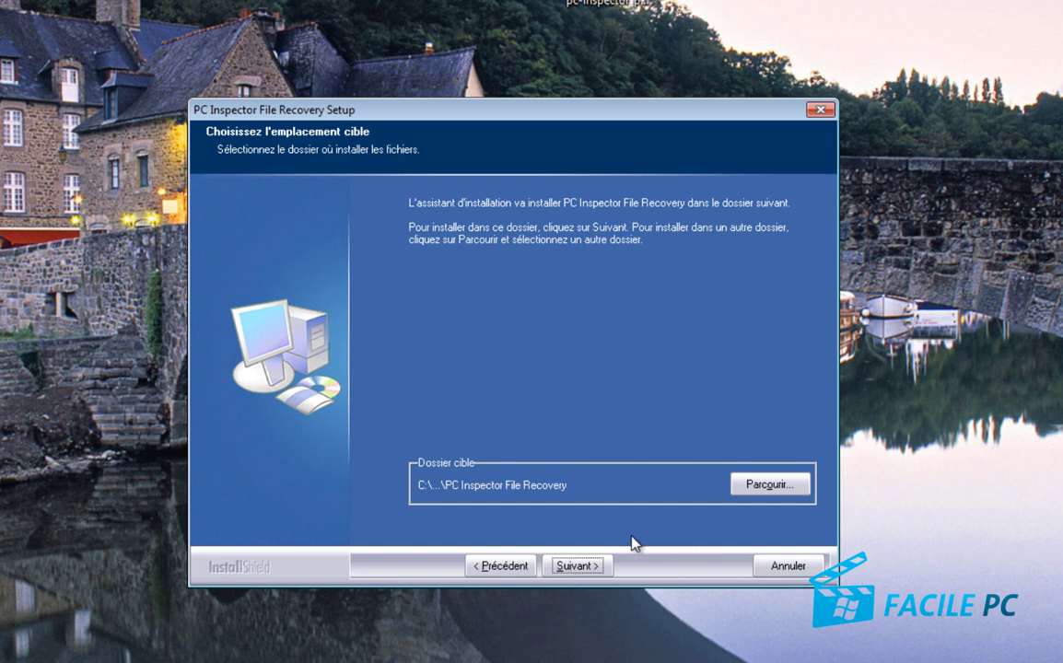
pyautogui.click(760, 484)
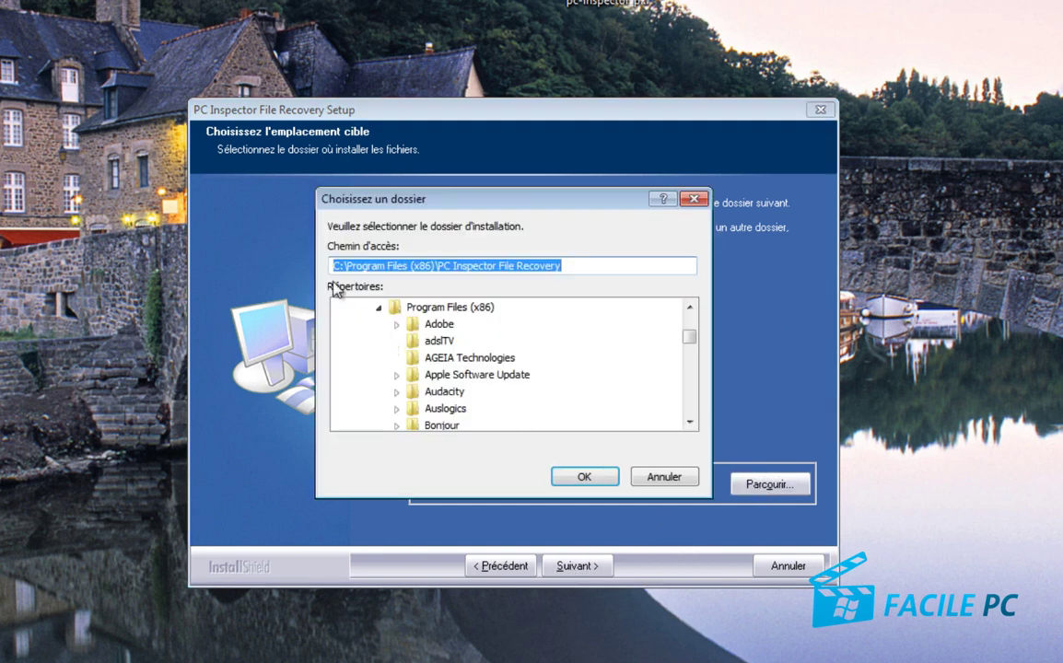
pyautogui.click(378, 308)
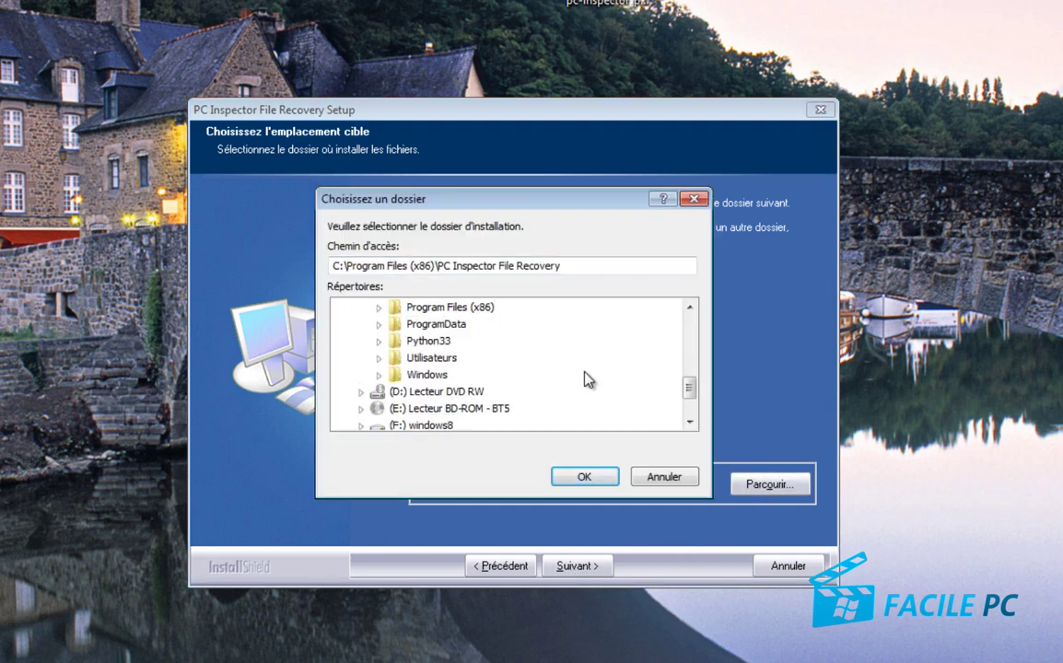
pyautogui.click(689, 422)
pyautogui.click(689, 422)
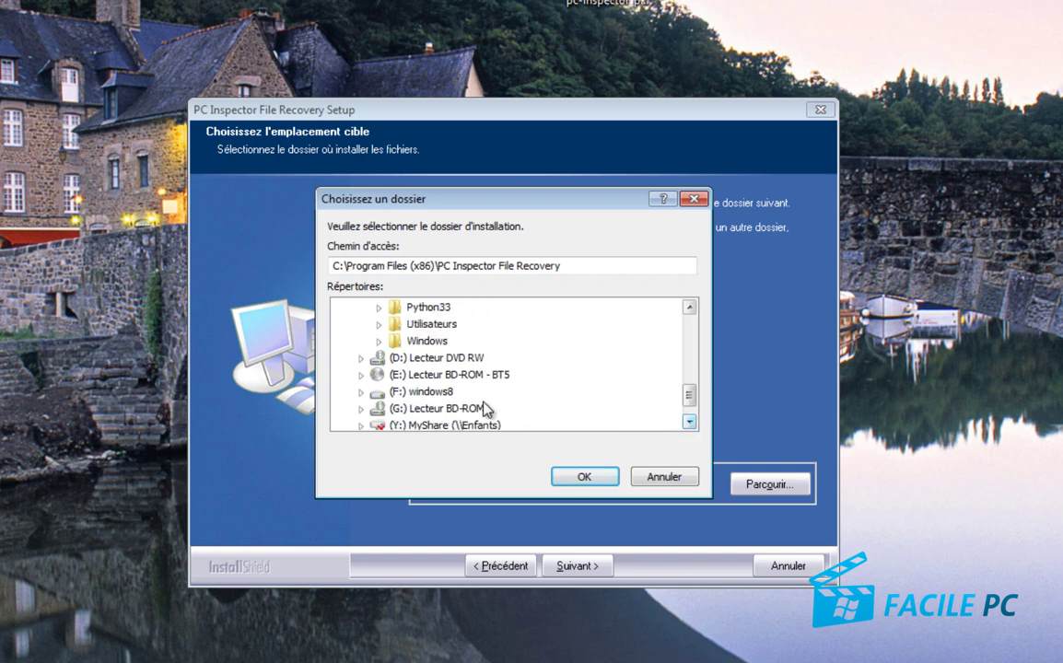
pyautogui.click(434, 393)
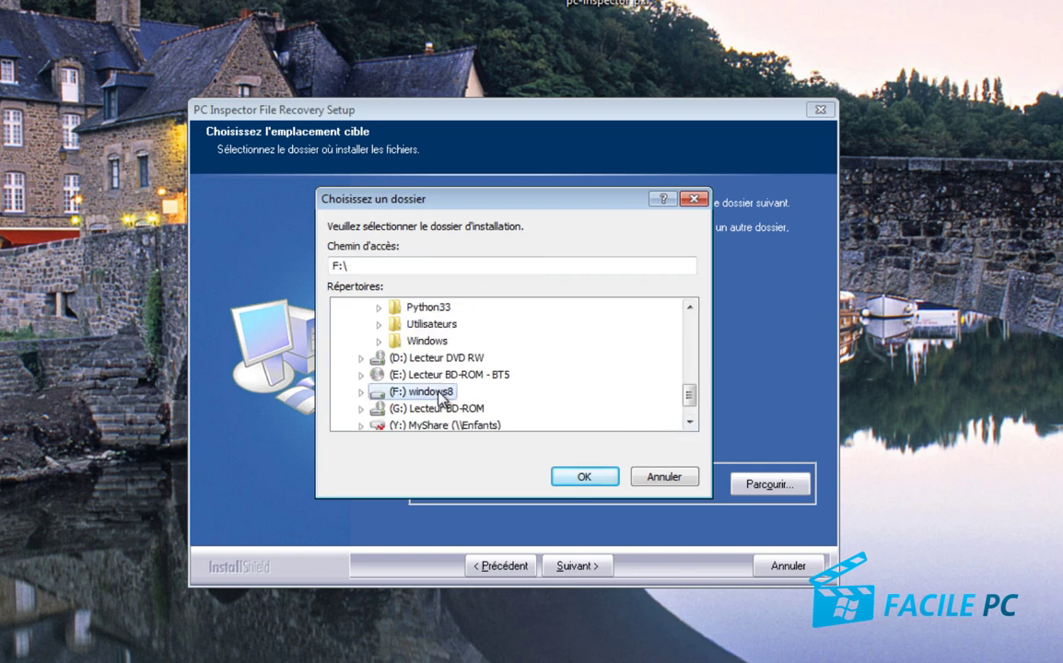
pyautogui.click(360, 393)
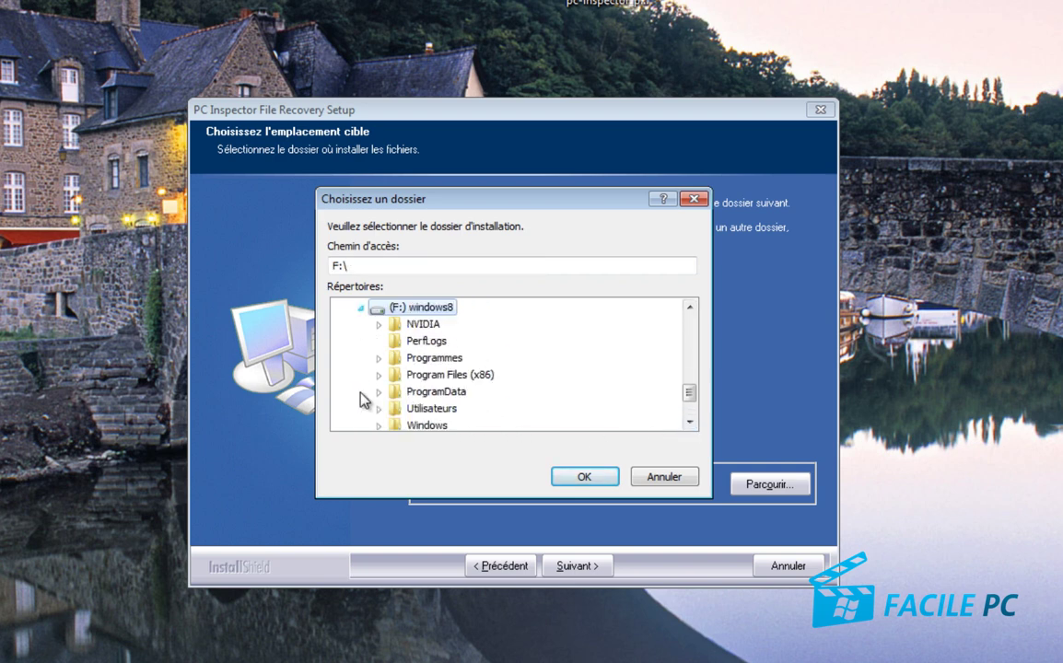
pyautogui.click(586, 479)
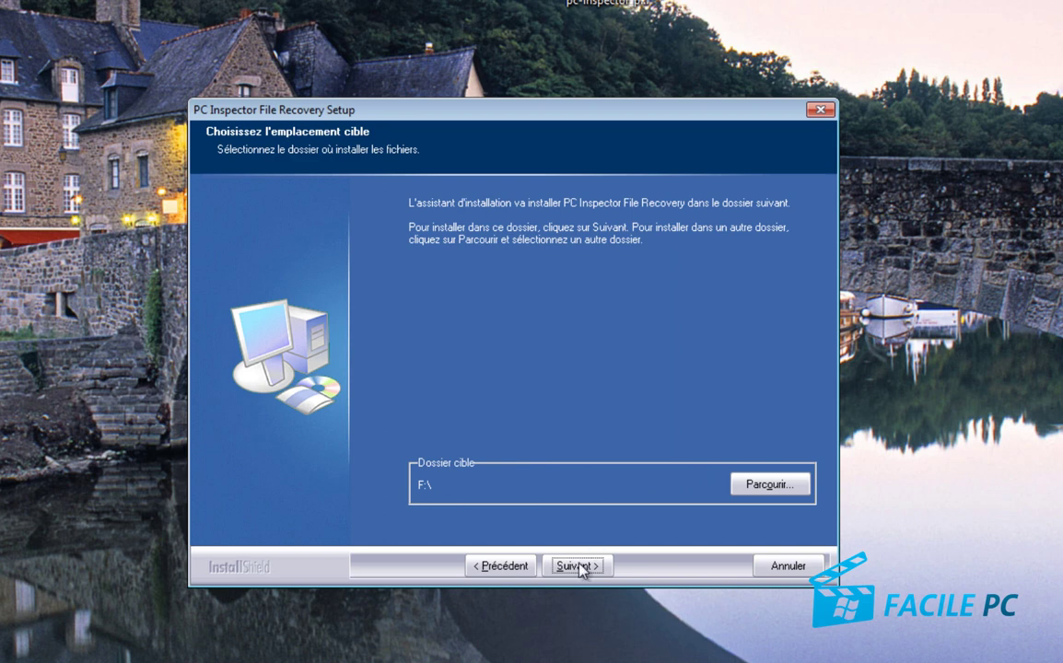
# Set the installation destination folder to F:\pcinspector.
pyautogui.click(765, 485)
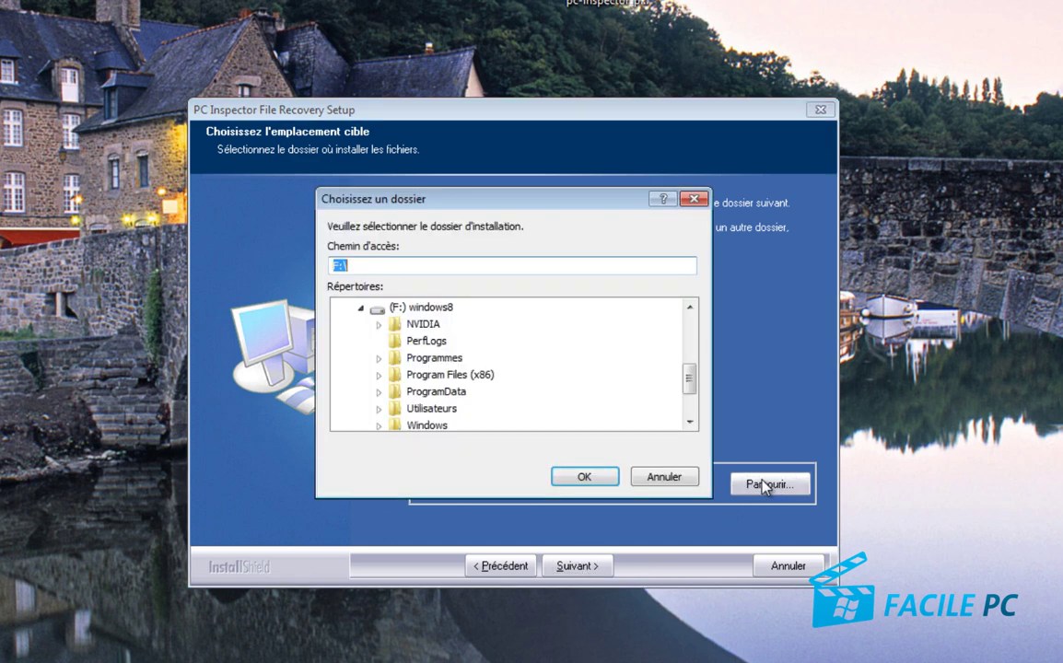
pyautogui.click(378, 265)
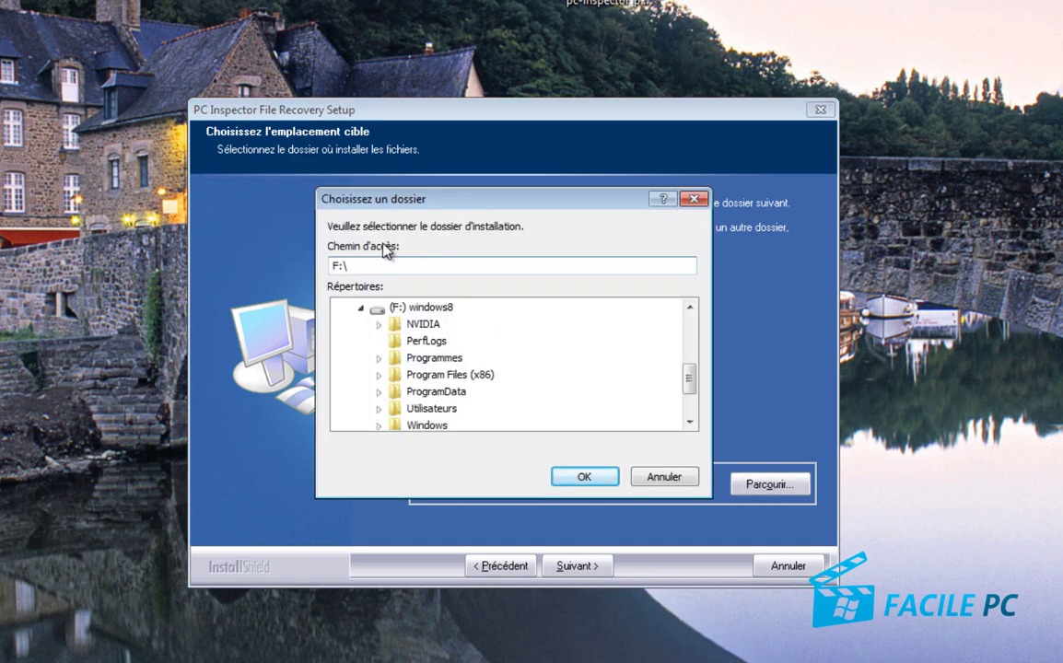
pyautogui.write('pcinspector')
pyautogui.click(571, 477)
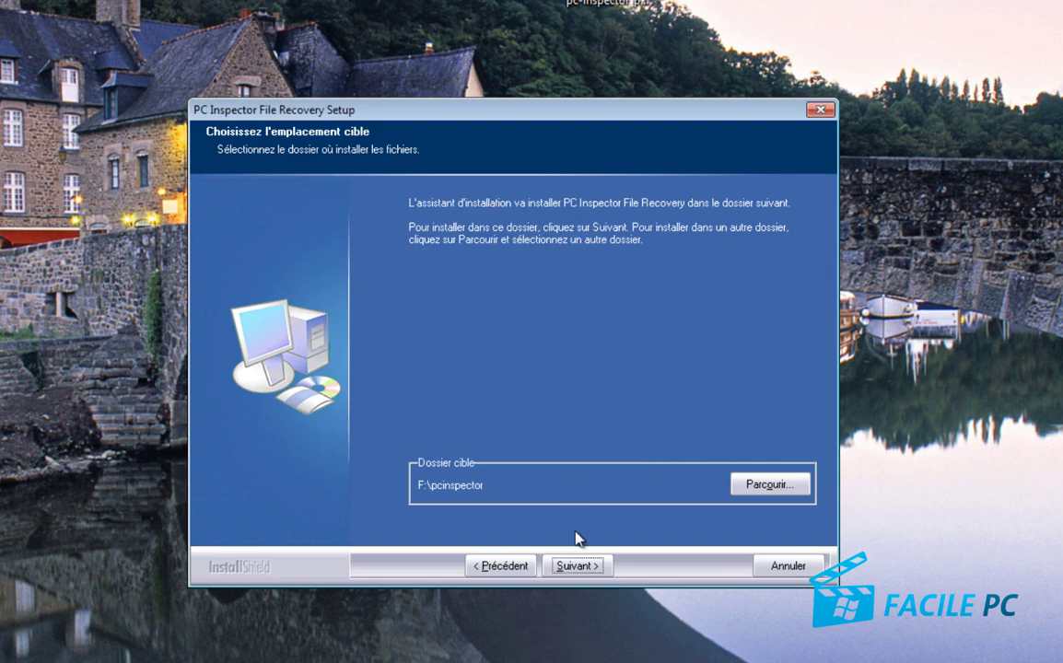
# Accept the destination and configuration summary, install the program files, and finish the setup wizard.
pyautogui.click(578, 565)
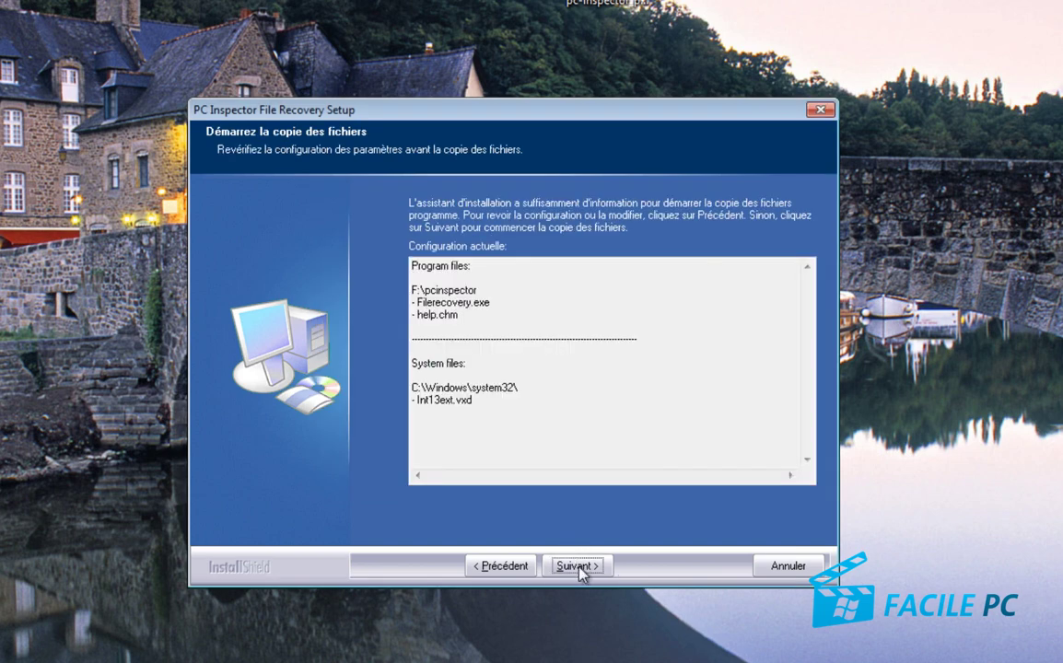
pyautogui.click(578, 566)
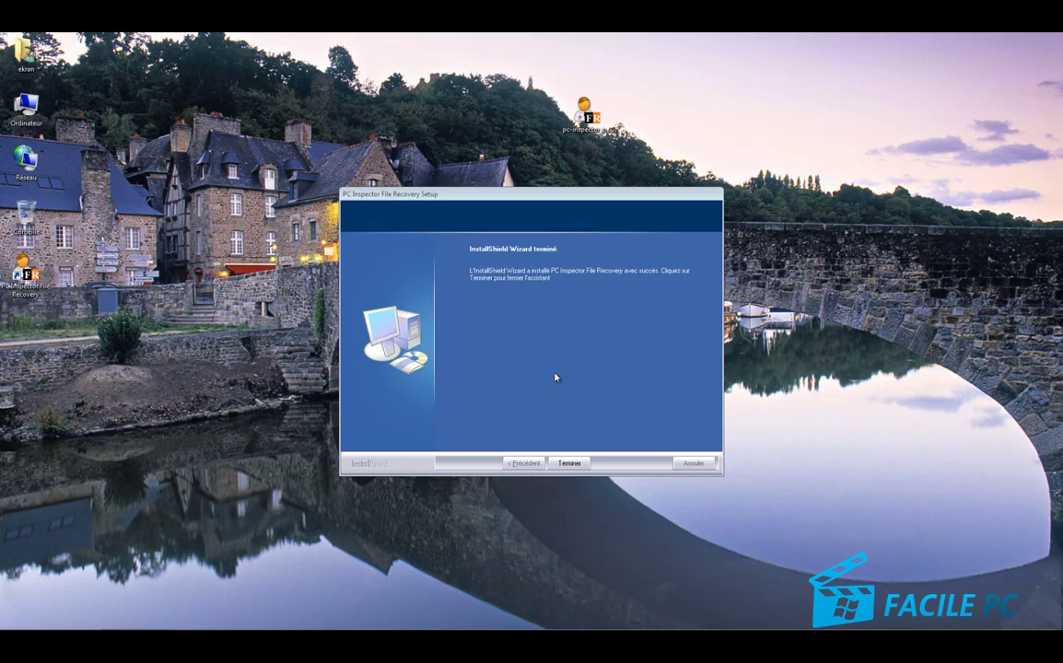
pyautogui.click(576, 463)
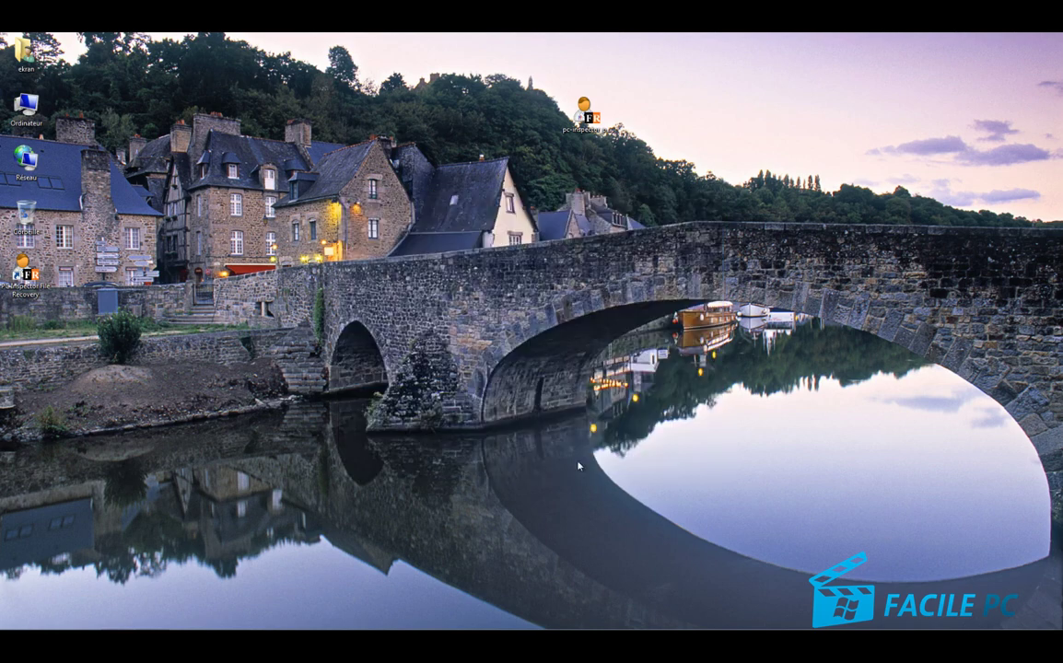
# Launch PC Inspector File Recovery from its desktop shortcut, moved over the bridge's water reflection, and choose French as the language.
pyautogui.moveTo(25, 266)
pyautogui.mouseDown()
pyautogui.moveTo(699, 440)
pyautogui.moveTo(691, 451)
pyautogui.moveTo(709, 466)
pyautogui.mouseUp()
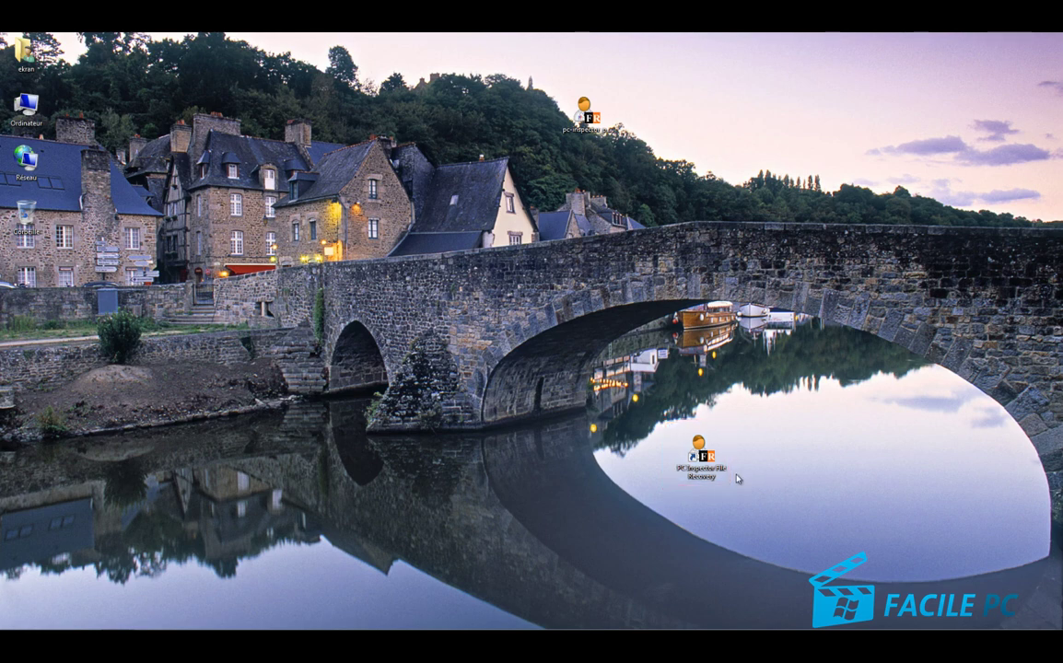
pyautogui.doubleClick(702, 457)
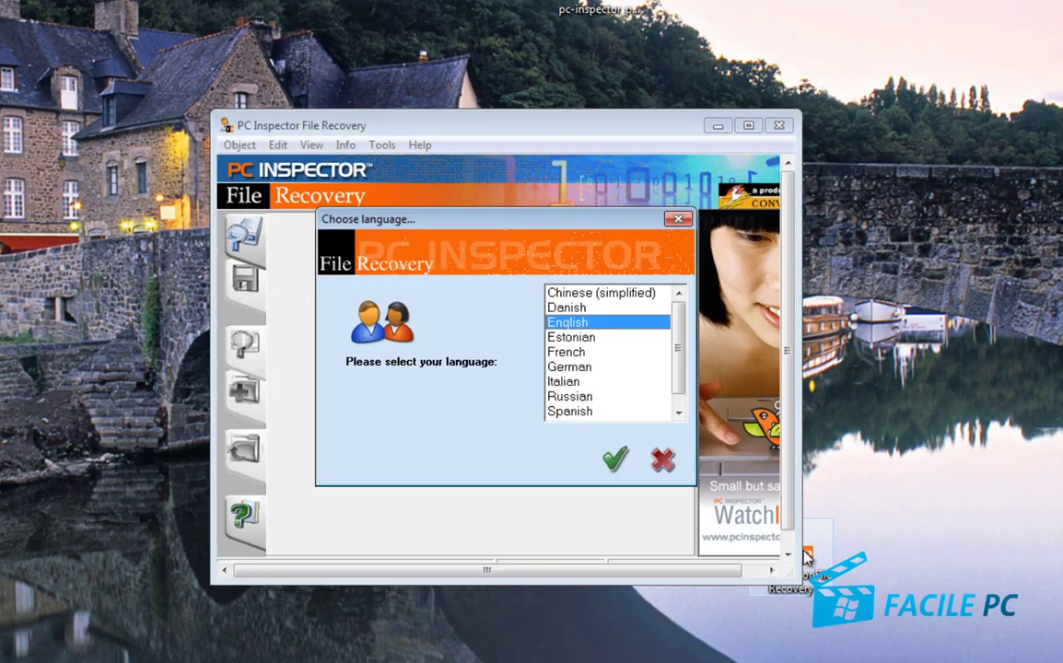
pyautogui.click(579, 345)
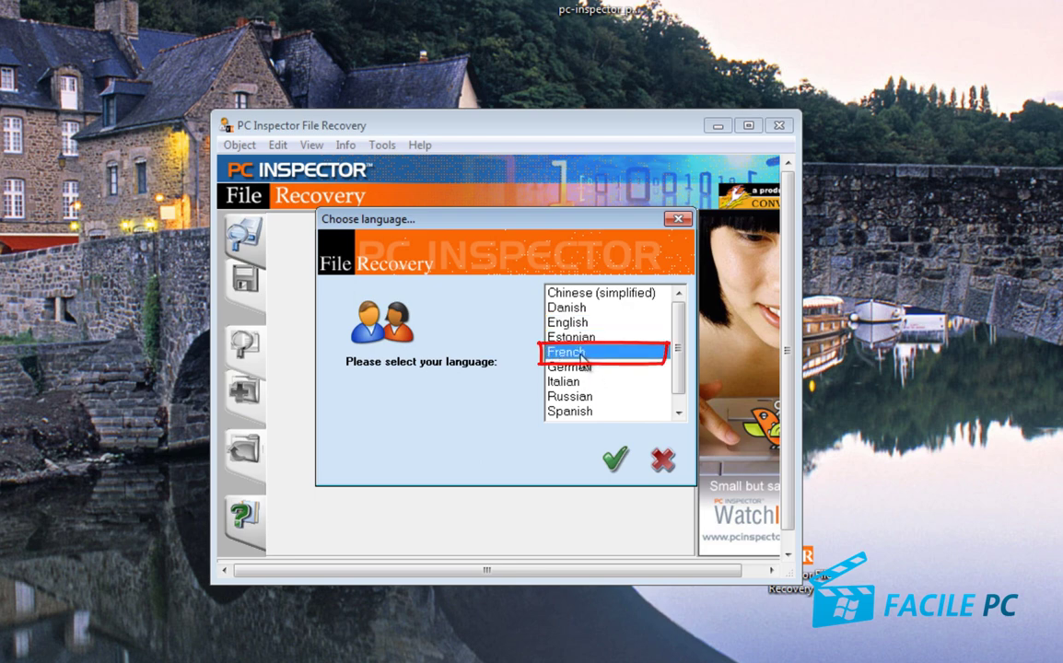
pyautogui.click(615, 460)
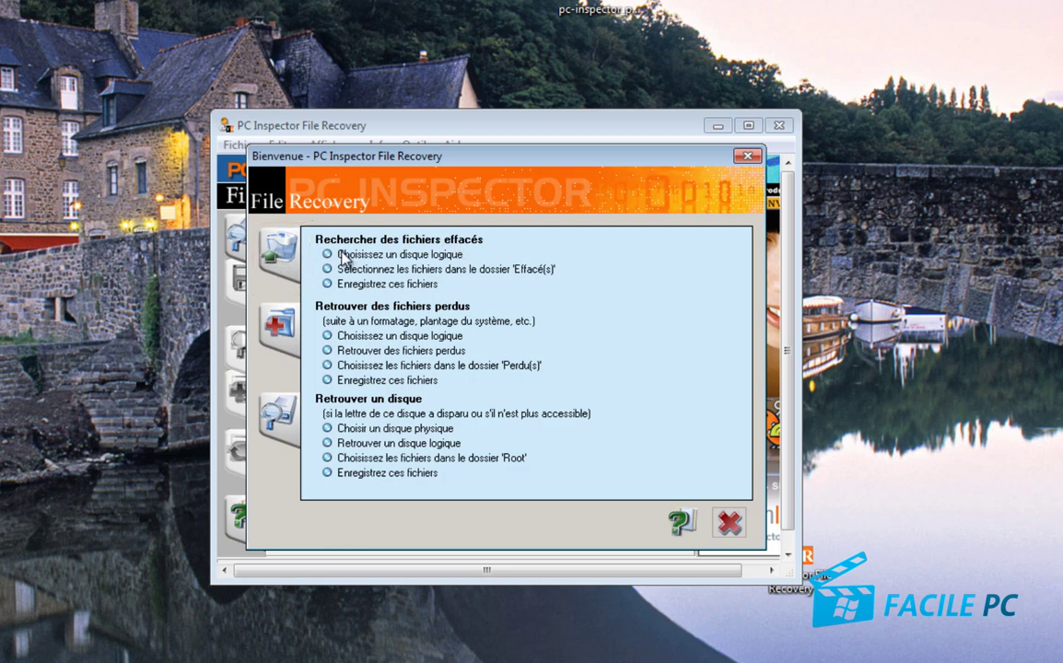
# Start a search for deleted files on the logical disk NONAME, Windows folder C:.
pyautogui.click(285, 257)
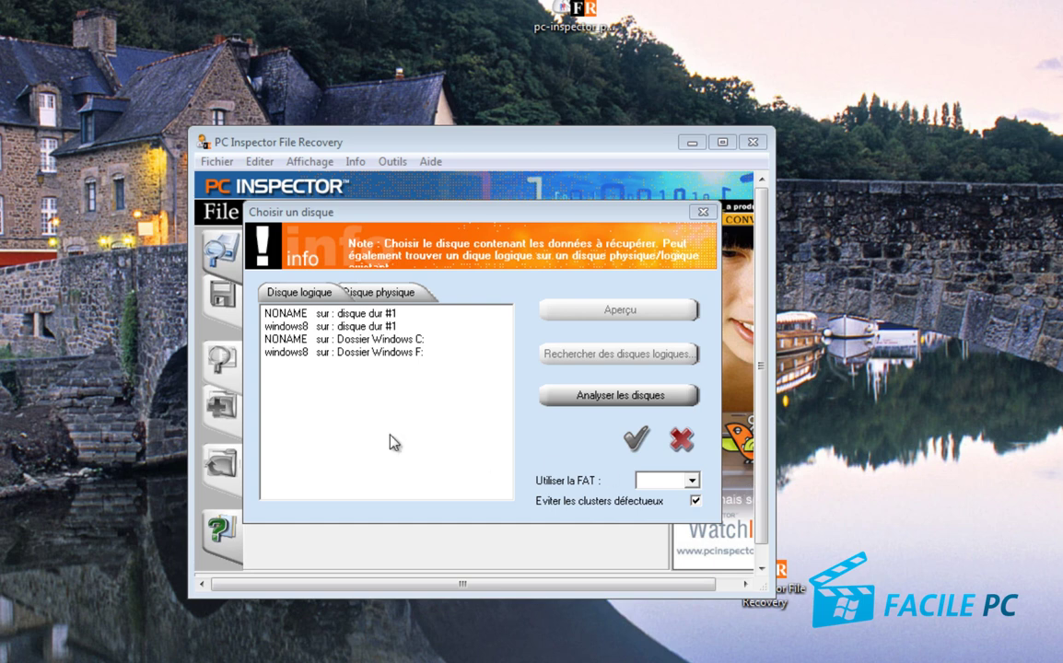
pyautogui.click(385, 340)
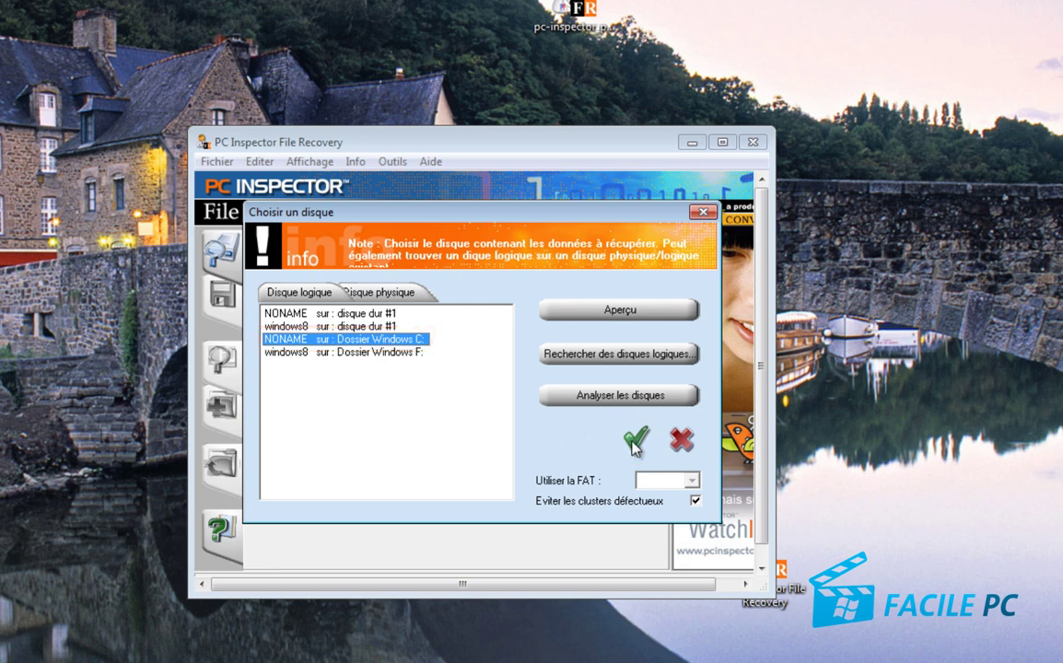
pyautogui.click(636, 441)
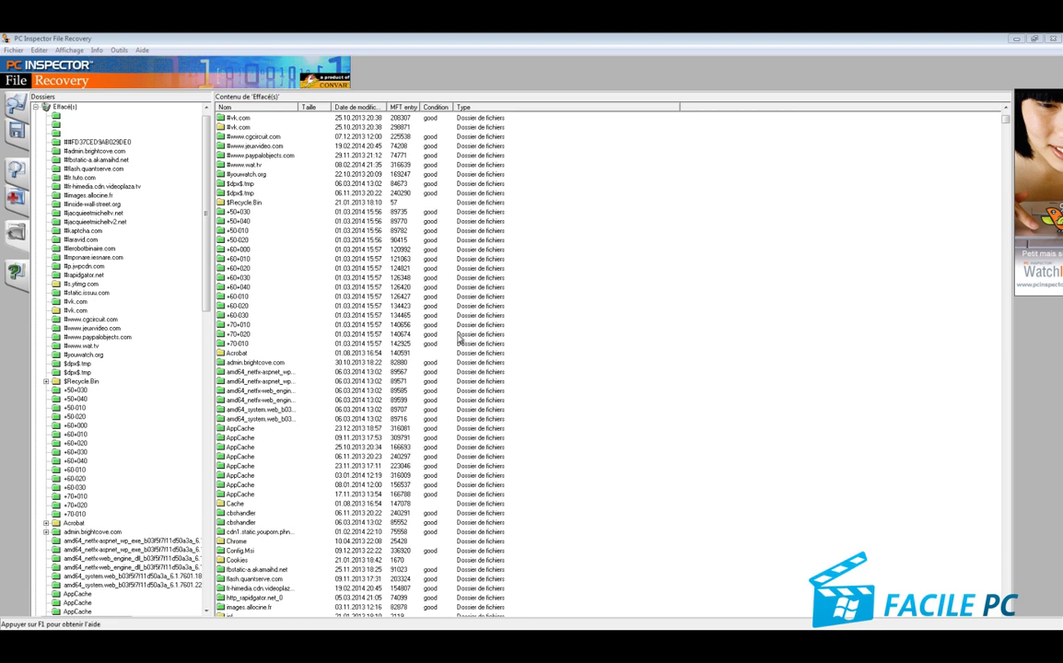
# Browse the Effacé(s) folder and recover the deleted file f_0003ed by saving it to the desktop.
pyautogui.click(35, 107)
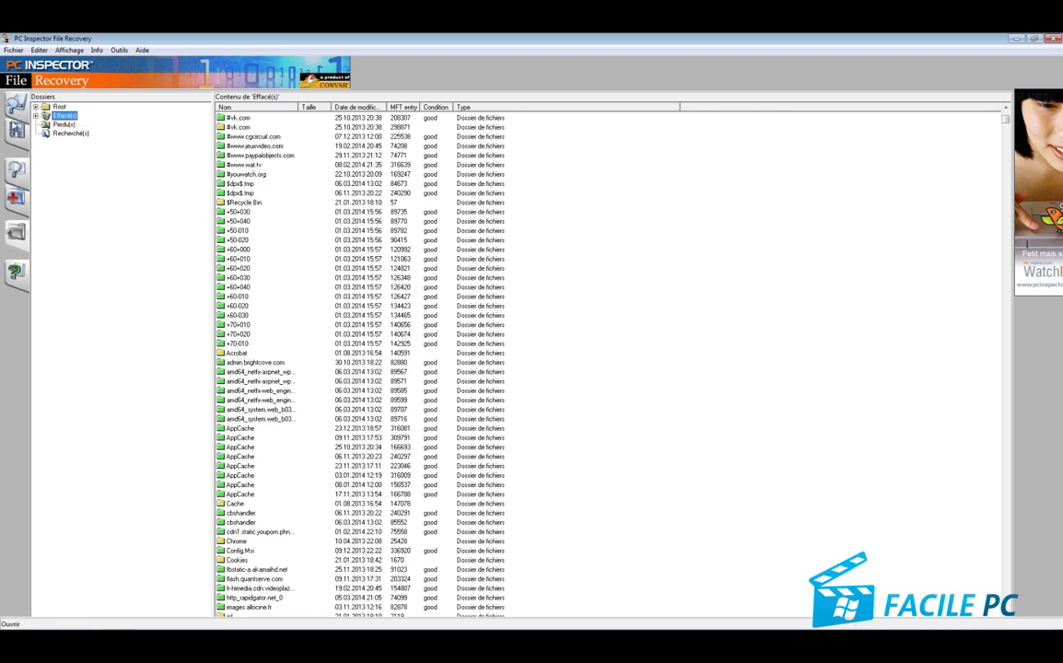
pyautogui.click(35, 115)
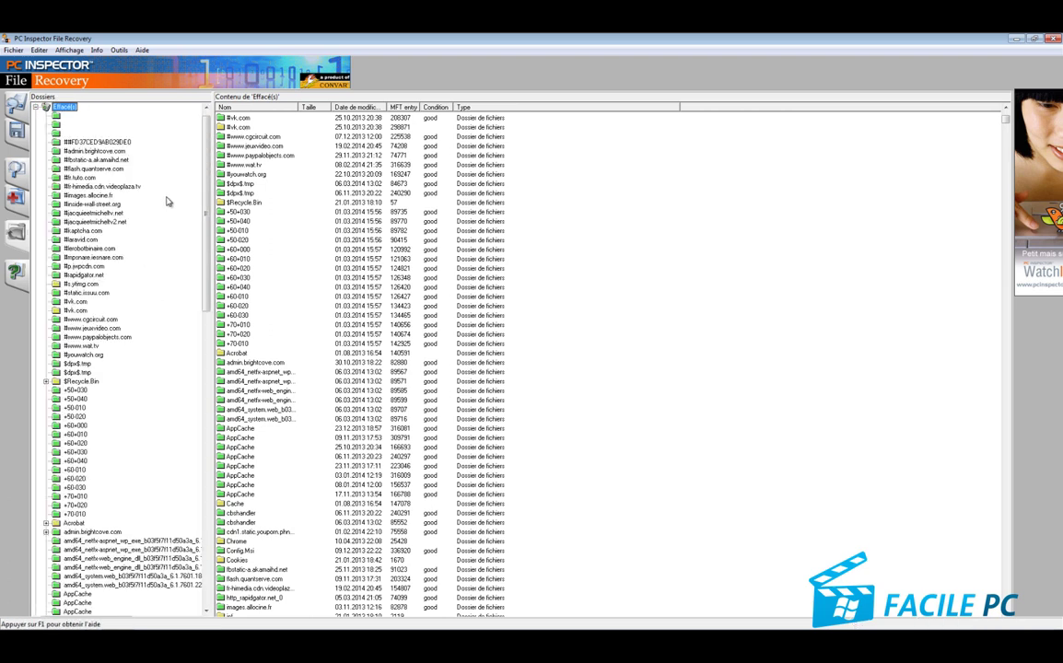
pyautogui.scroll(-17, 615, 280)
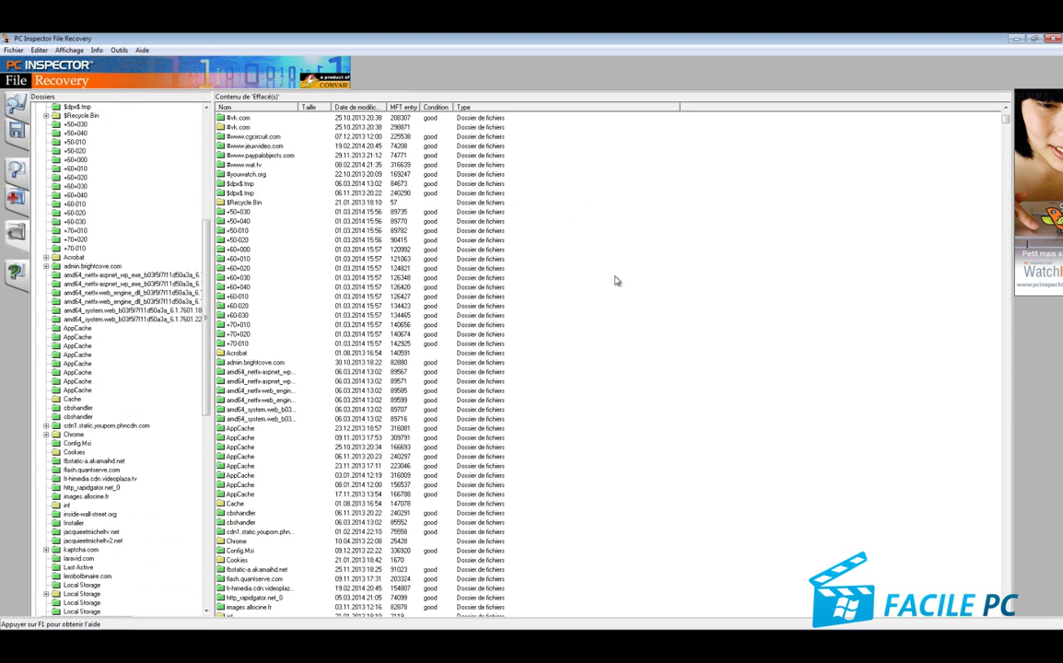
pyautogui.scroll(-10, 616, 281)
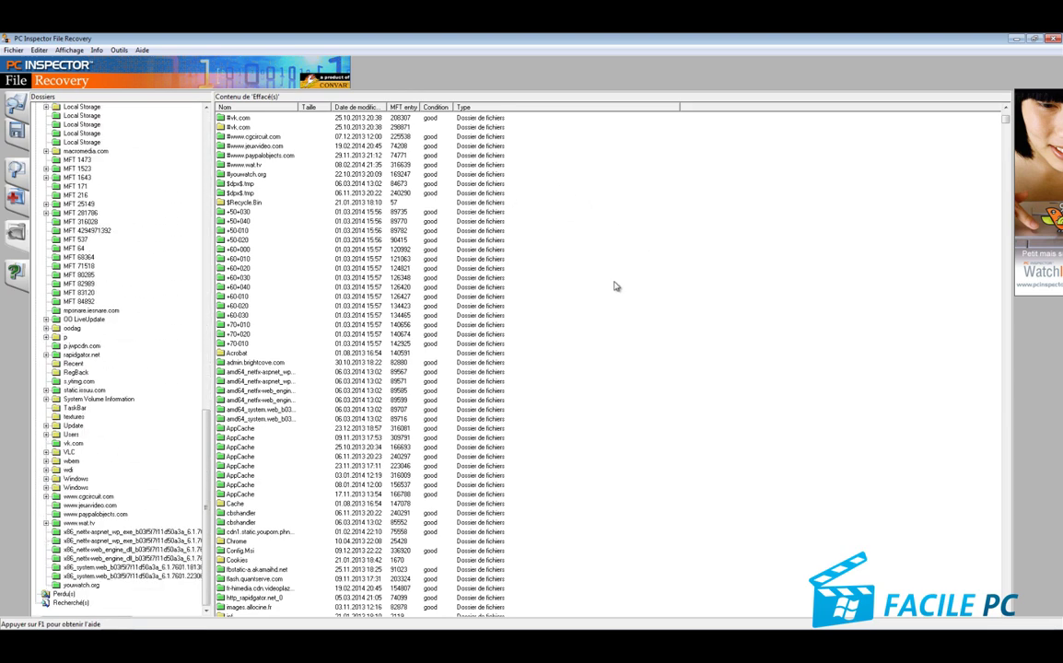
pyautogui.moveTo(1007, 118); pyautogui.dragTo(1009, 170)
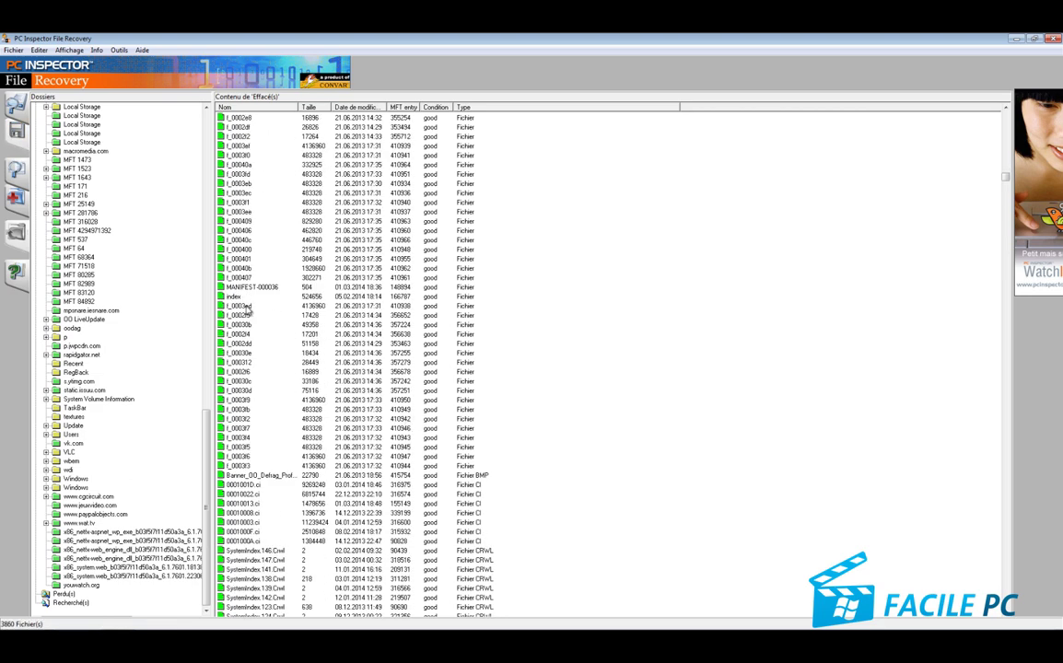
pyautogui.click(239, 306)
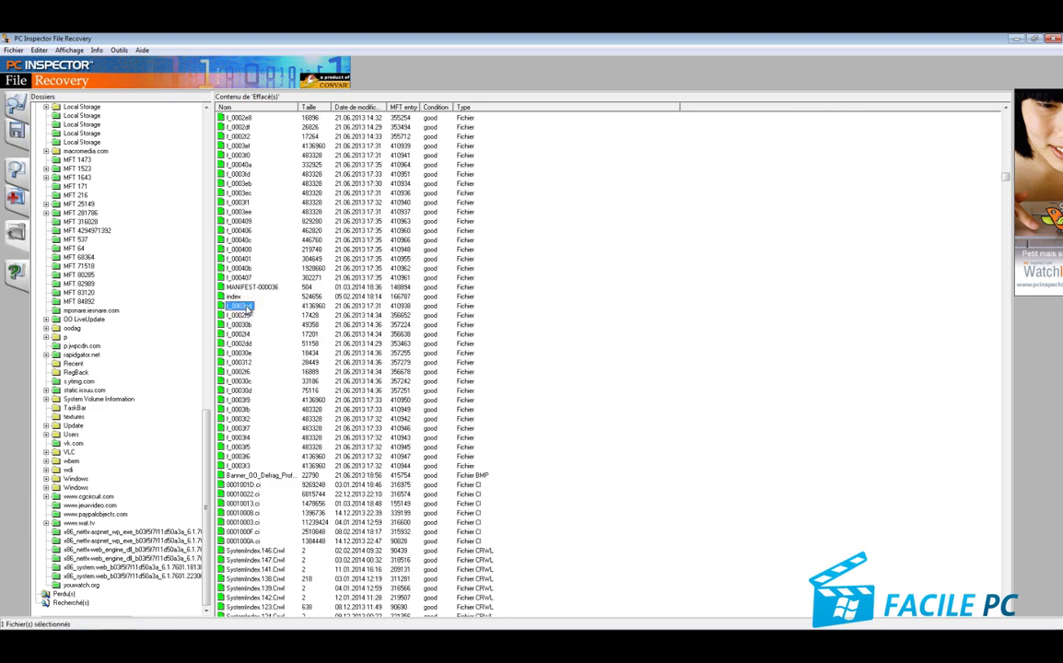
pyautogui.rightClick(247, 312)
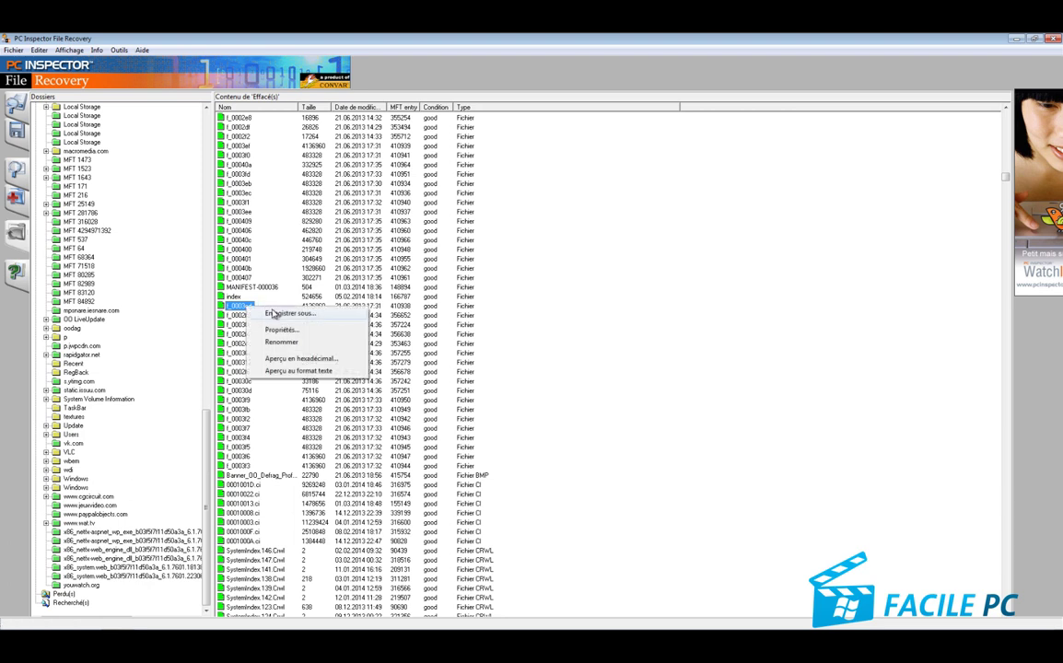
pyautogui.click(329, 317)
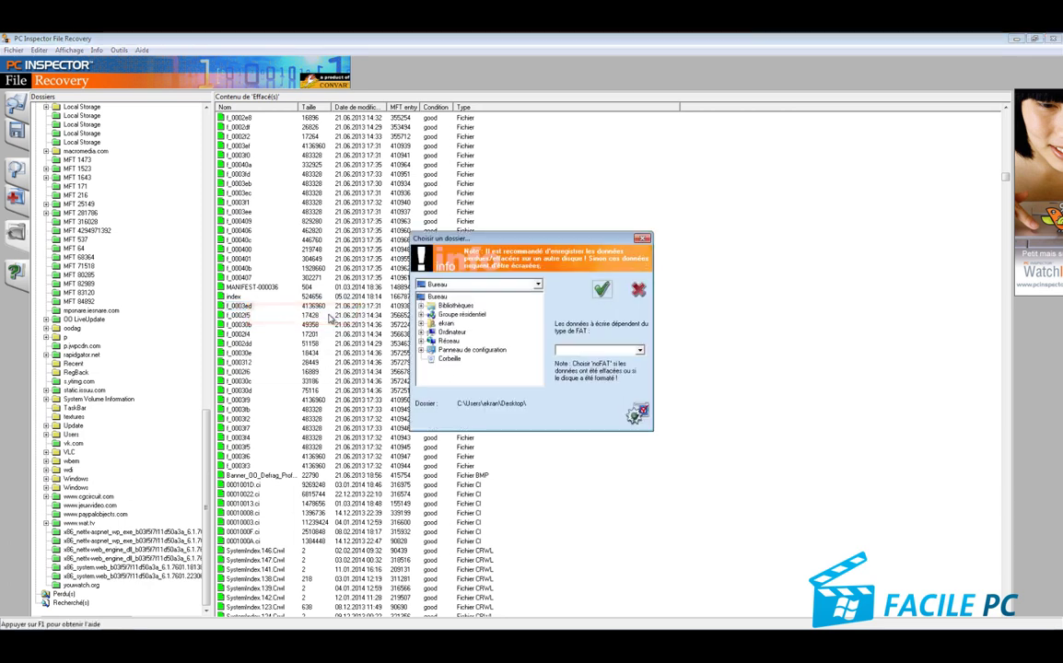
pyautogui.click(604, 291)
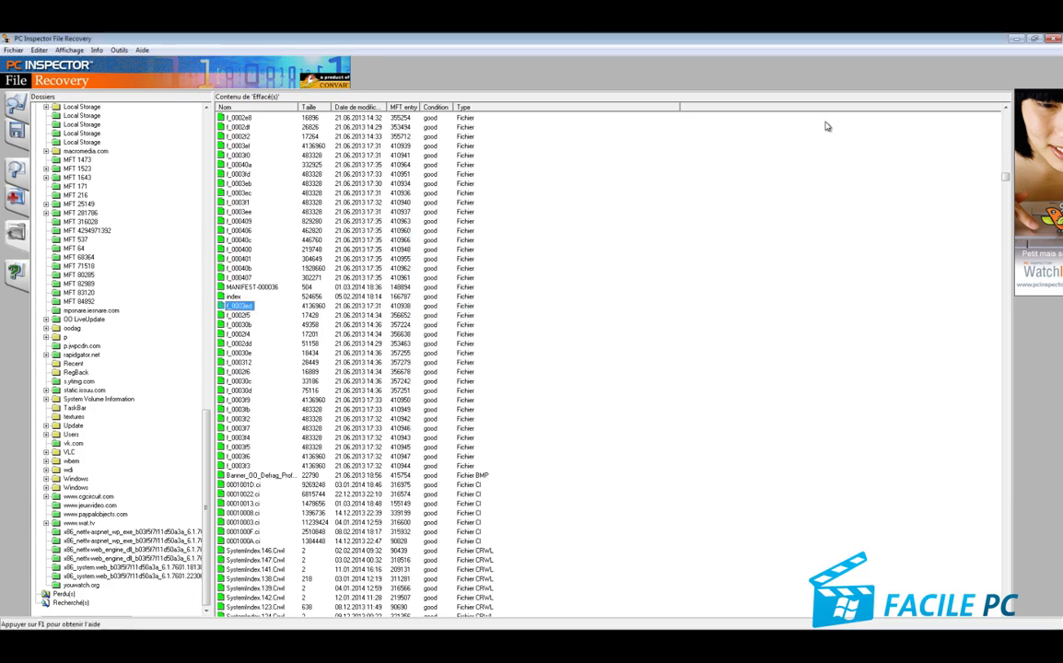
# Place the recovered file f_0003ed beside the PC Inspector shortcut on the desktop and check its size in its properties.
pyautogui.click(1016, 39)
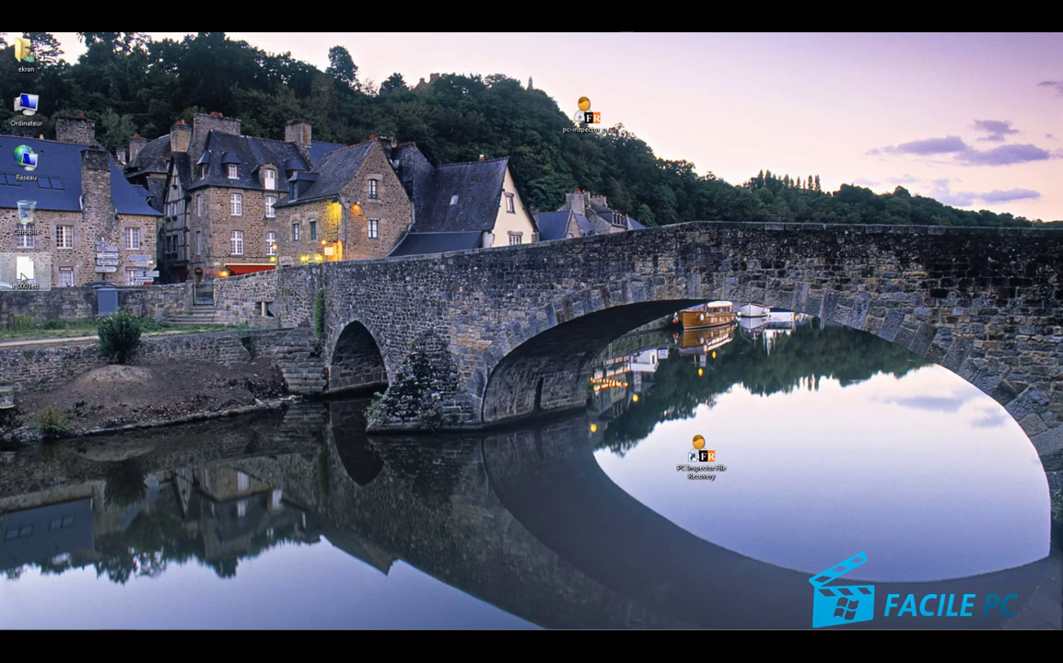
pyautogui.moveTo(23, 274)
pyautogui.mouseDown()
pyautogui.moveTo(543, 419)
pyautogui.moveTo(780, 453)
pyautogui.mouseUp()
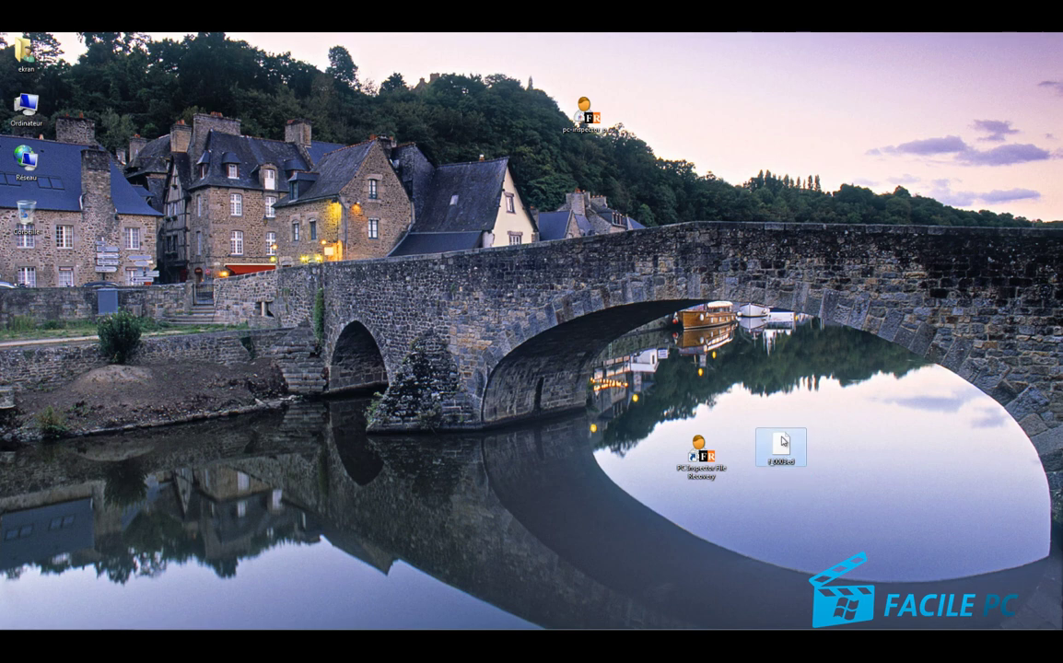
pyautogui.rightClick(781, 445)
pyautogui.click(822, 426)
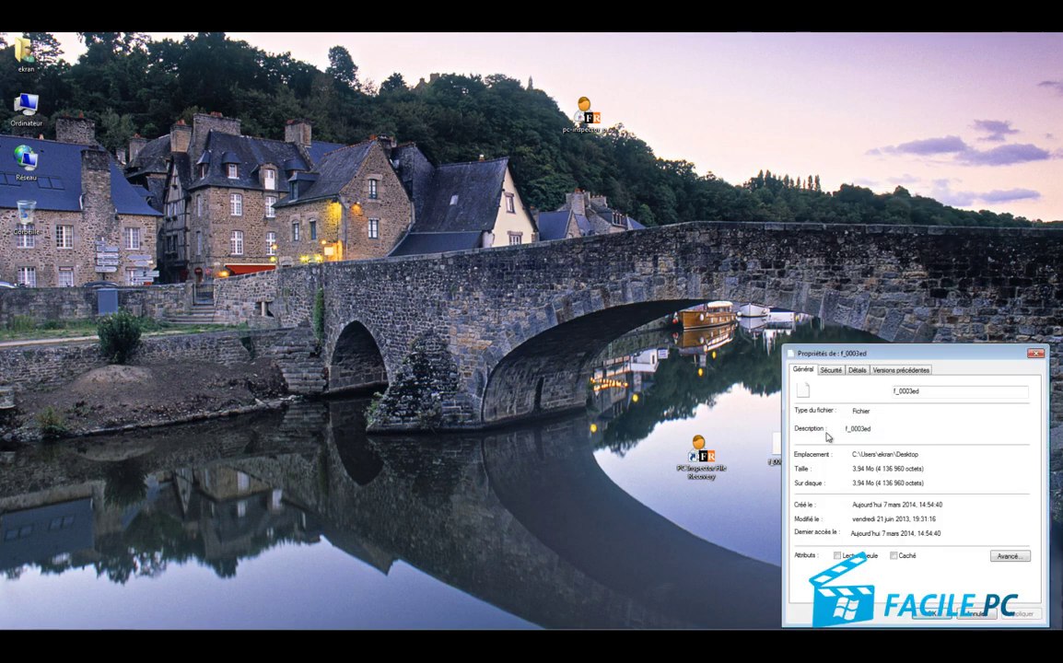
pyautogui.doubleClick(856, 469)
pyautogui.click(984, 615)
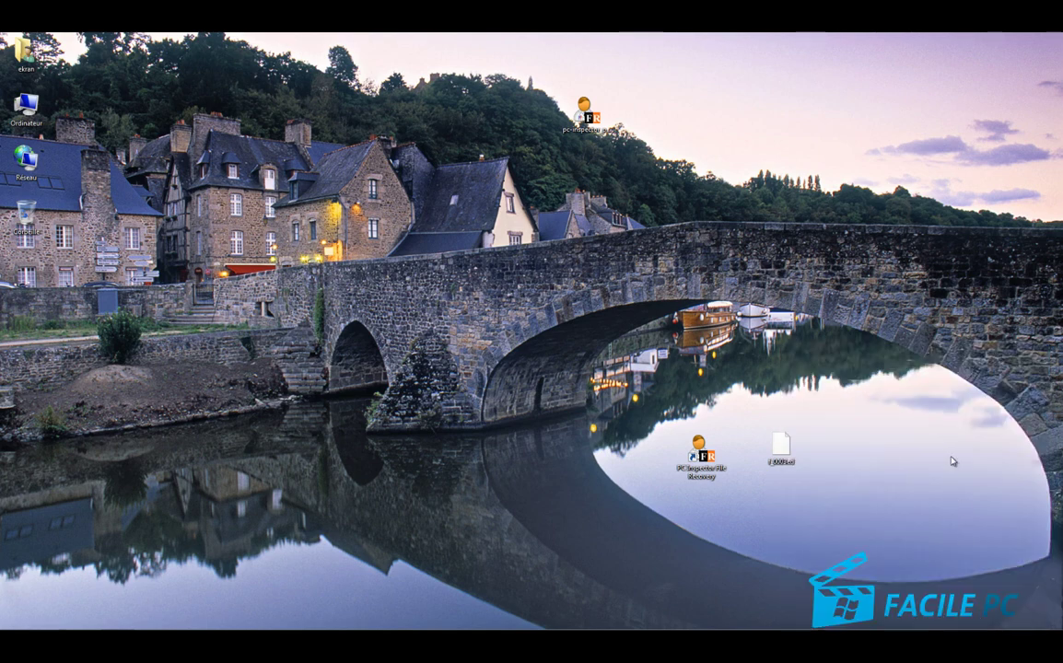
# Send the recovered file f_0003ed to the Recycle Bin and empty the bin.
pyautogui.moveTo(779, 448); pyautogui.dragTo(30, 221)
pyautogui.rightClick(29, 221)
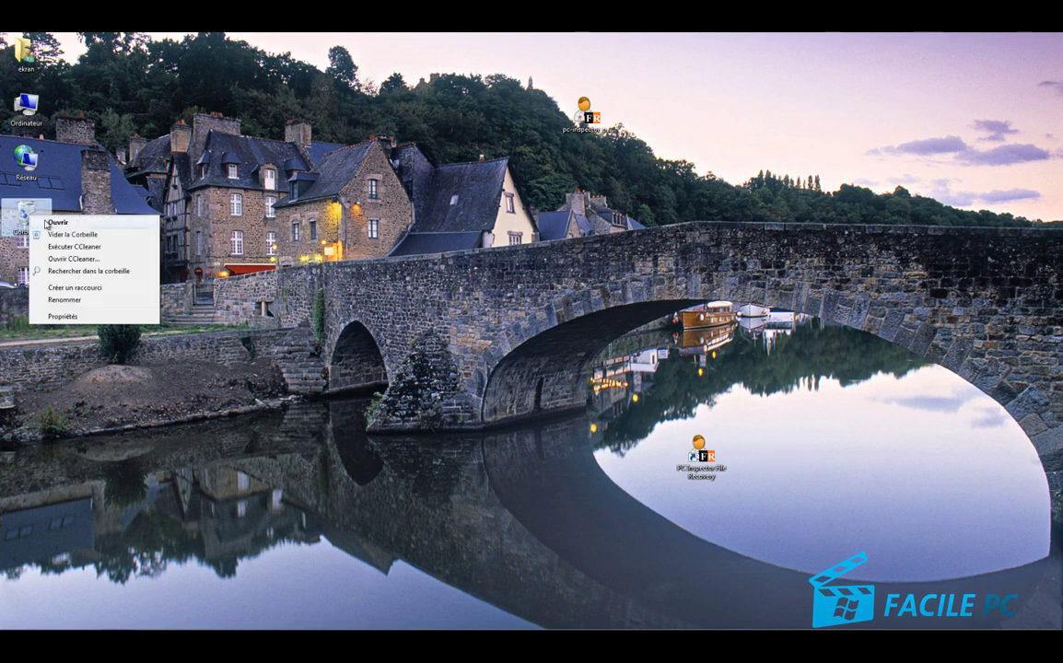
pyautogui.click(57, 234)
pyautogui.click(573, 382)
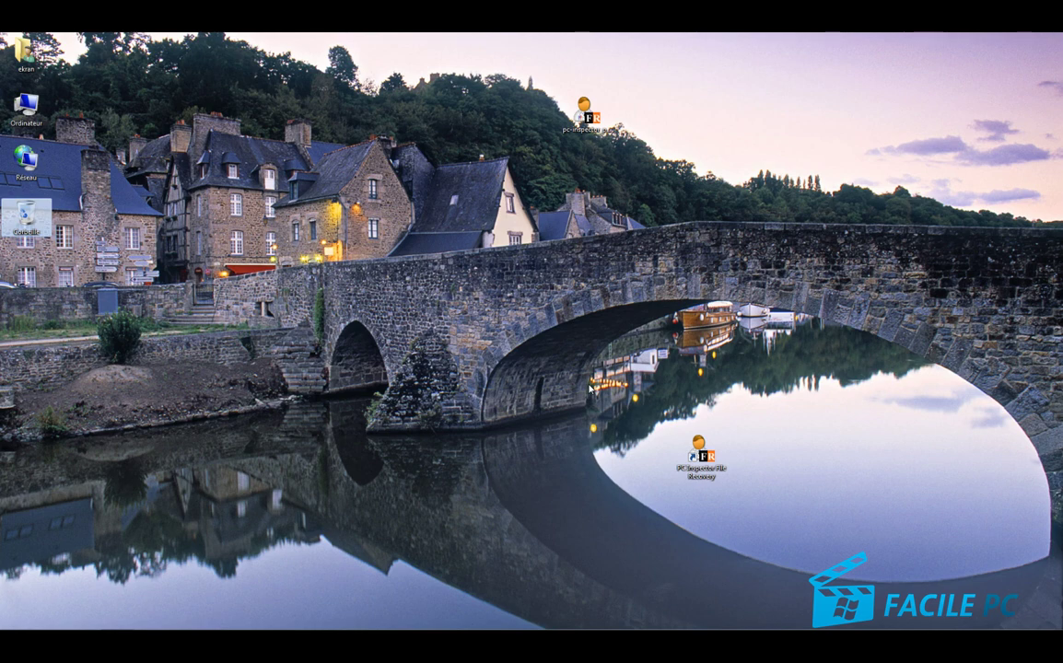
# Switch back to PC Inspector File Recovery, search for lost data from cluster 2 to 109296128, and stop the scan early.
pyautogui.click(119, 621)
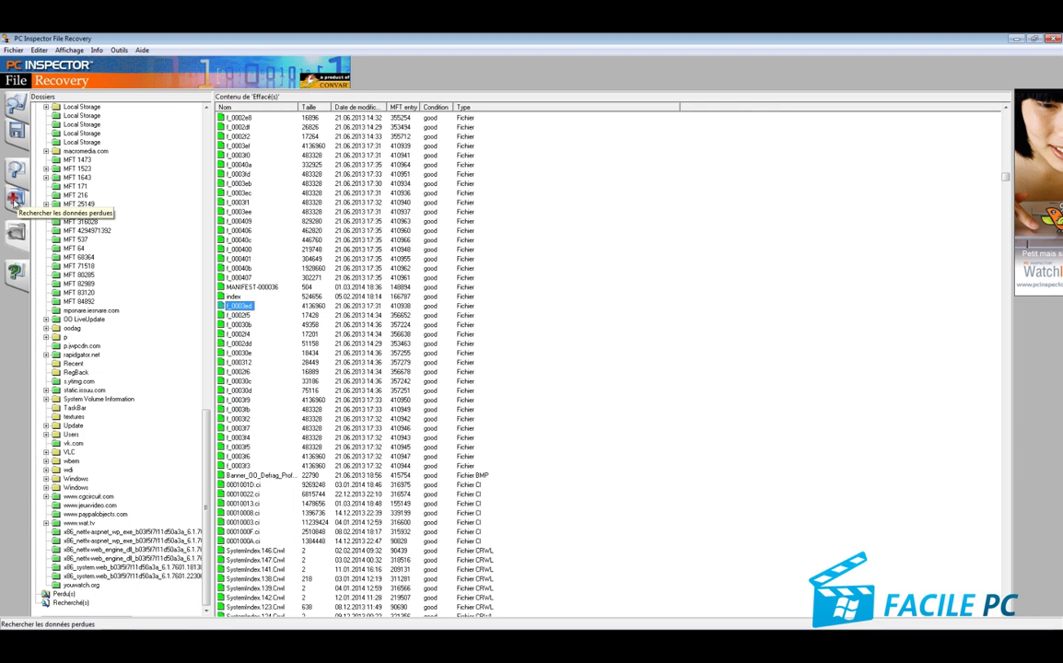
pyautogui.click(16, 198)
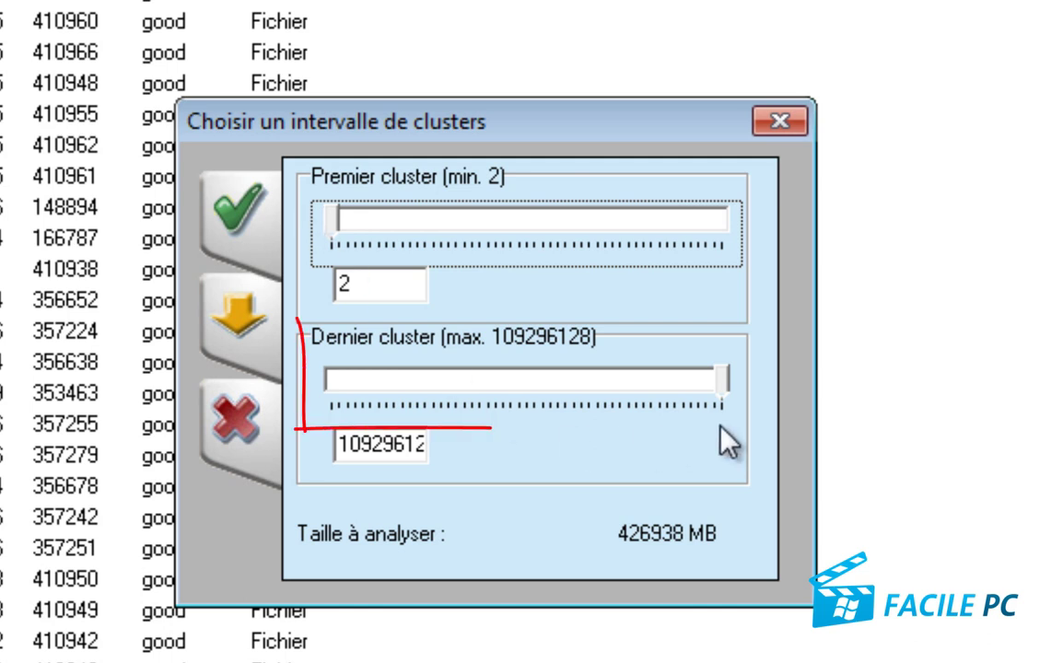
pyautogui.click(724, 382)
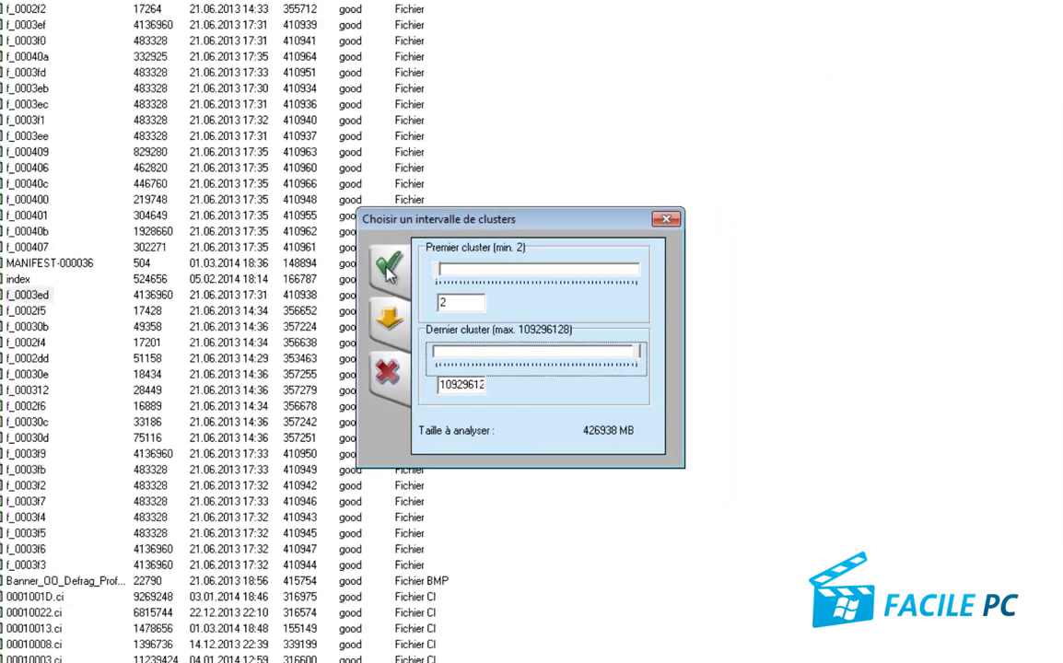
pyautogui.click(236, 229)
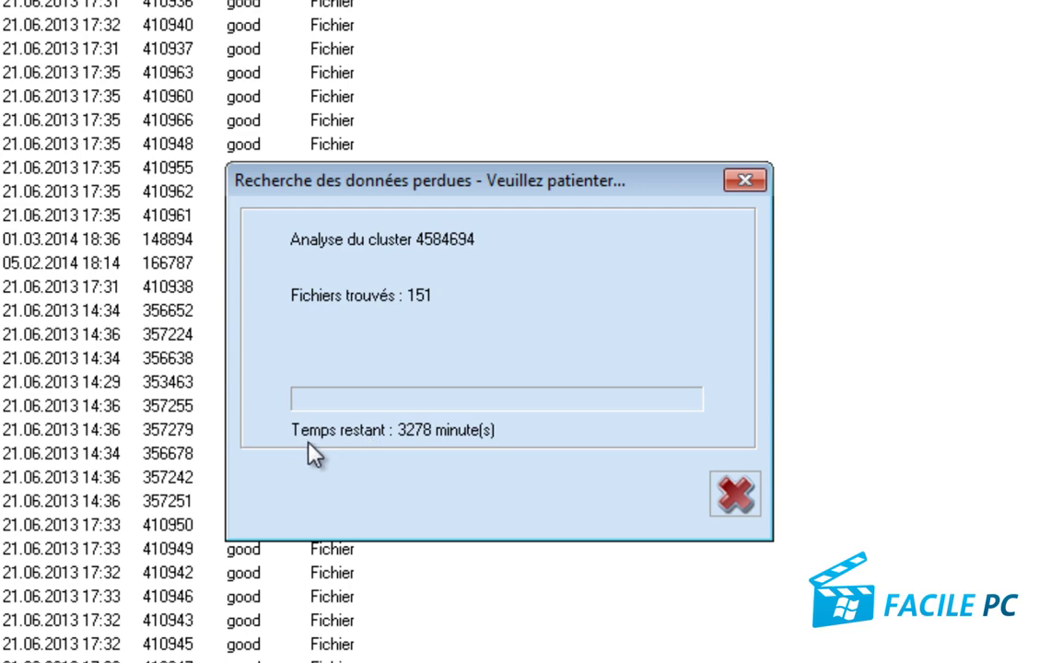
pyautogui.click(734, 498)
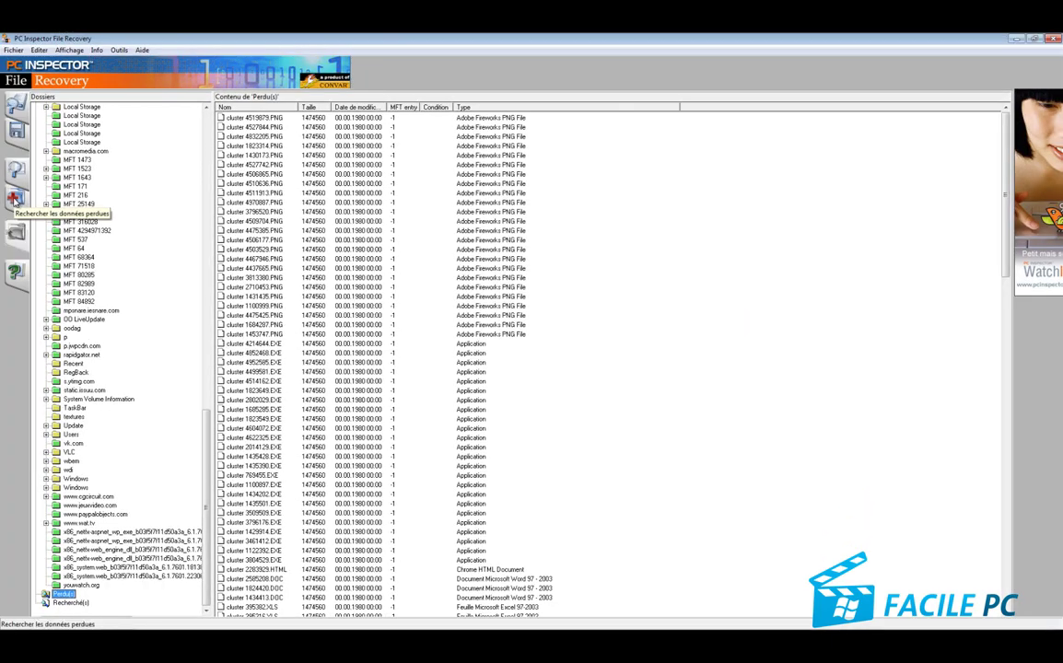
# Search for lost data between clusters 45904374 and 48090298, stopping the scan before it completes.
pyautogui.click(15, 198)
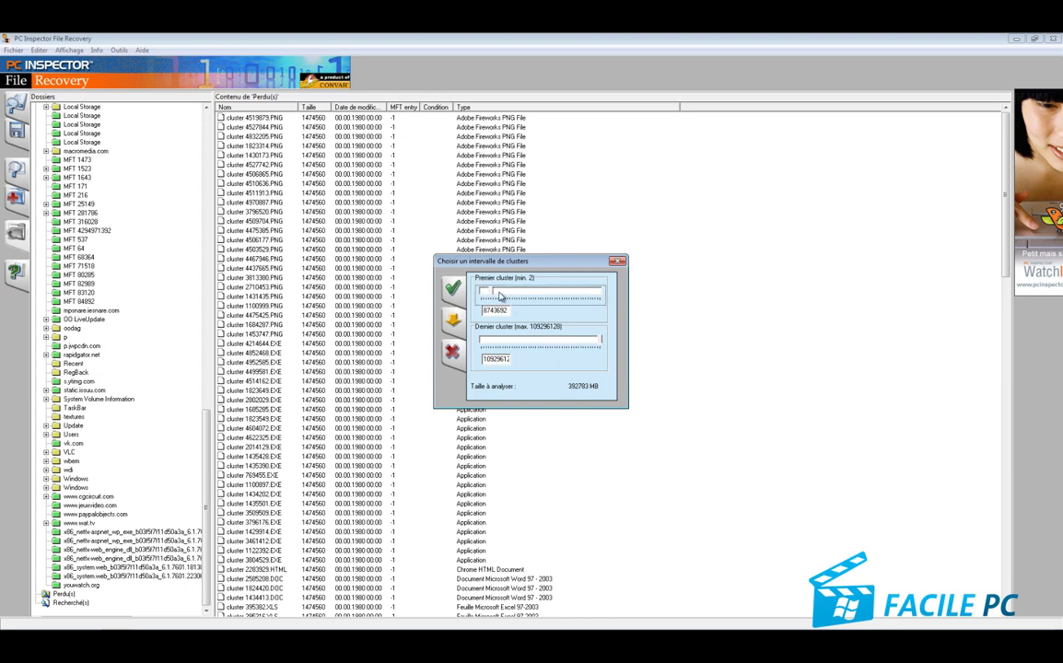
pyautogui.moveTo(485, 293); pyautogui.dragTo(532, 293)
pyautogui.click(592, 343)
pyautogui.moveTo(691, 357); pyautogui.dragTo(540, 377)
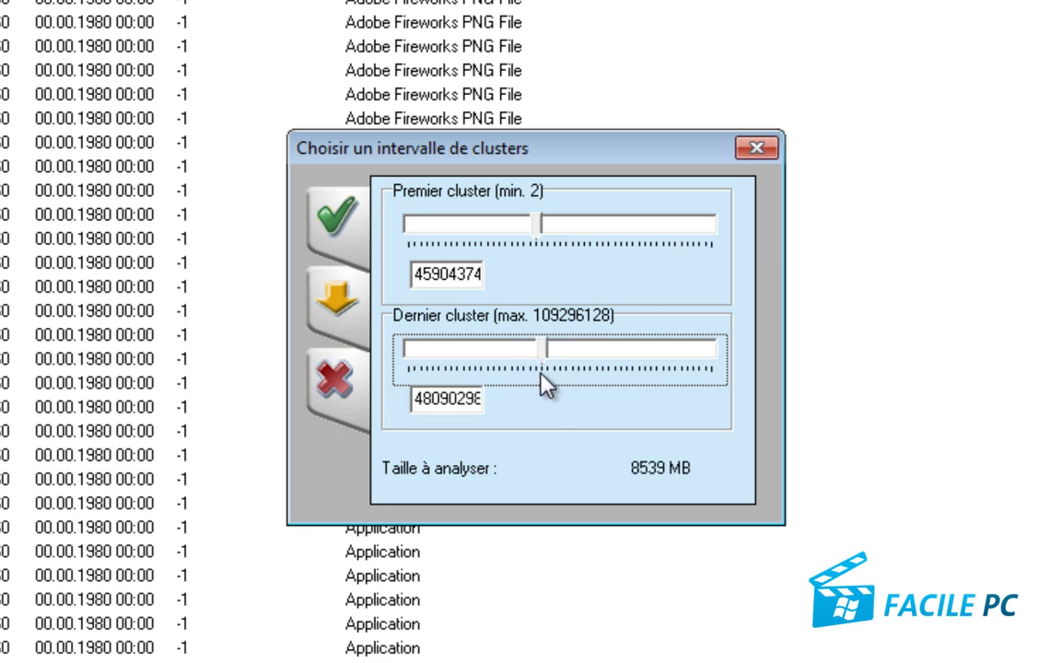
pyautogui.click(335, 219)
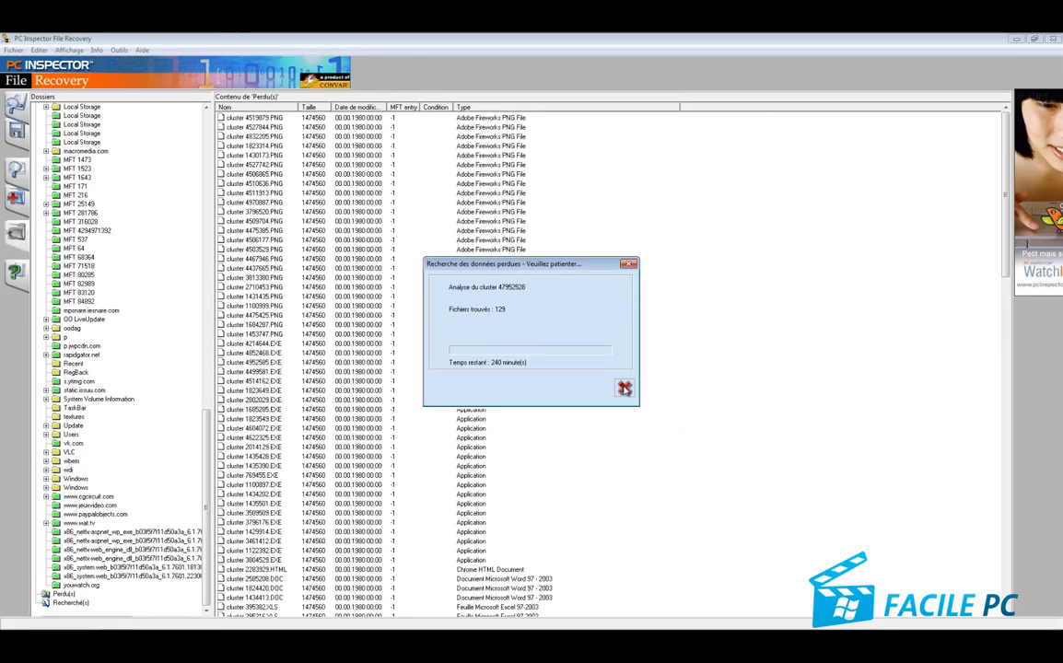
pyautogui.click(625, 388)
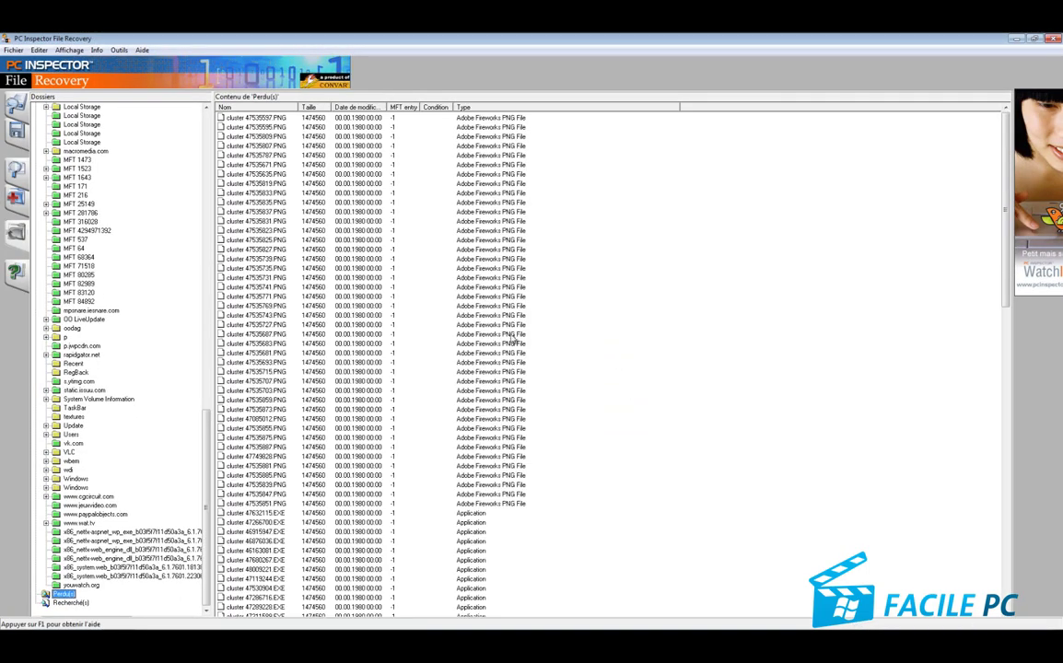
# Collapse the Effacé(s) folder and look through the lost files in Perdu(s), down to the JPEG images.
pyautogui.scroll(15, 74, 152)
pyautogui.scroll(13, 73, 153)
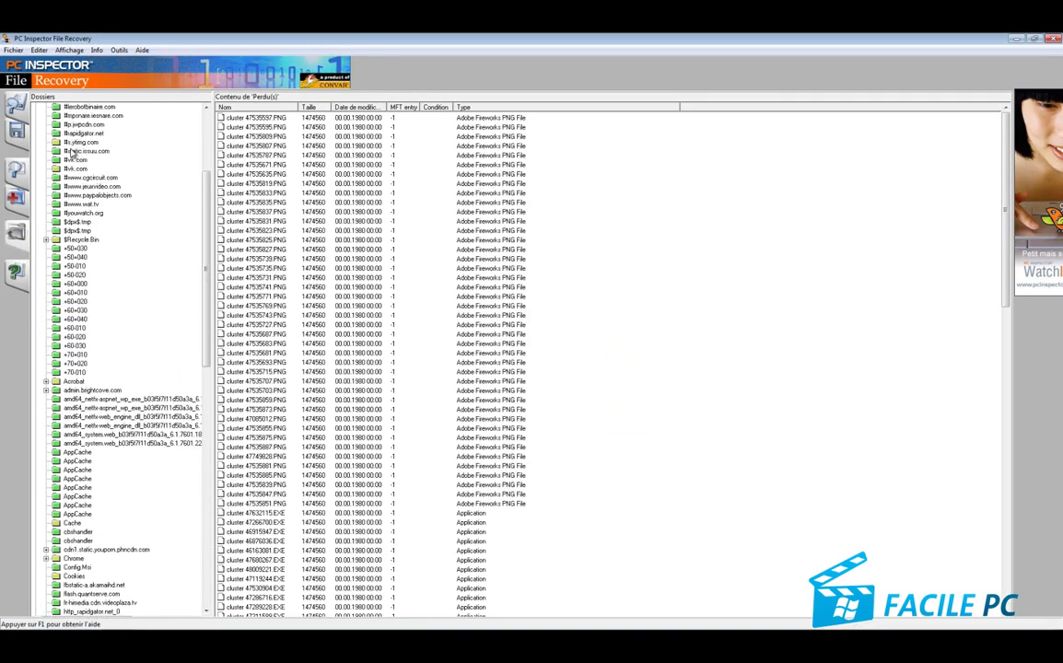
pyautogui.click(36, 117)
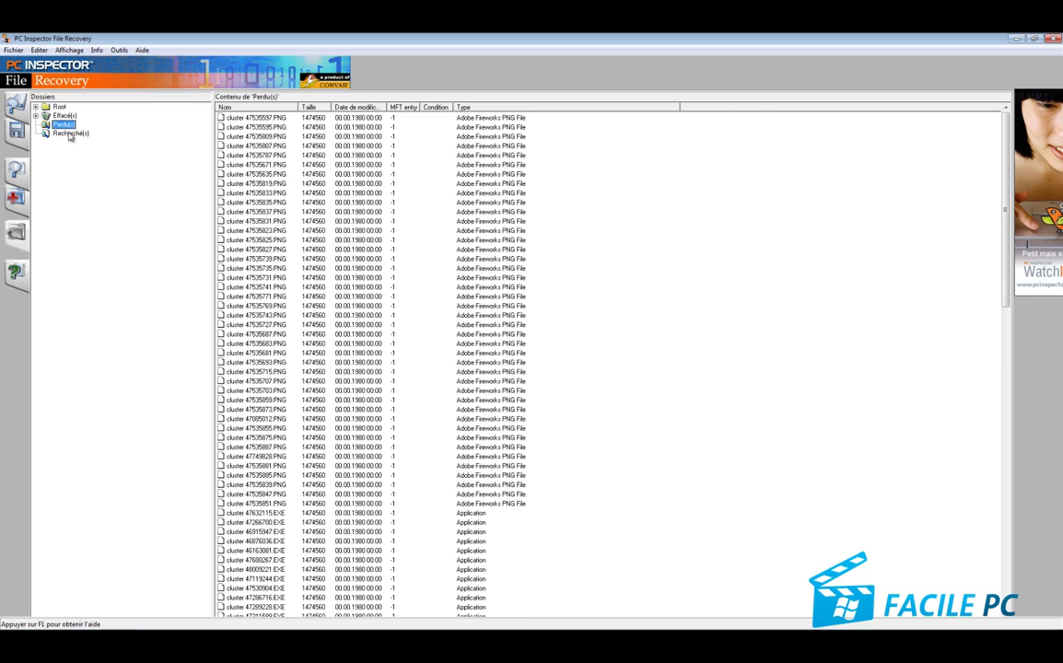
pyautogui.click(71, 127)
pyautogui.press('Escape')
pyautogui.scroll(-7, 401, 240)
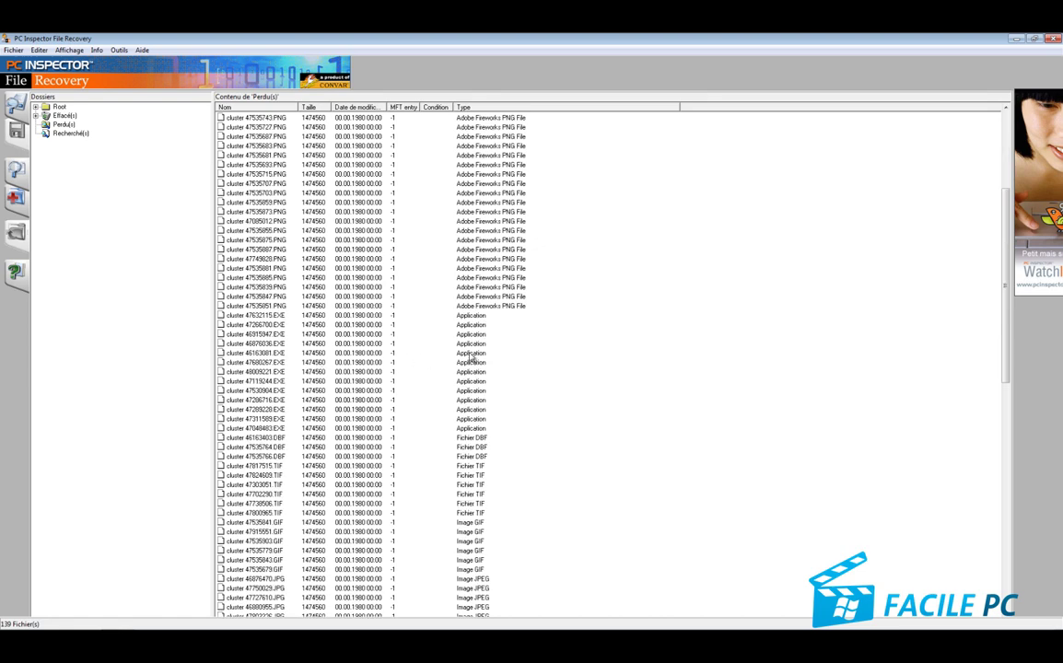
pyautogui.scroll(-3, 511, 201)
pyautogui.scroll(-20, 513, 201)
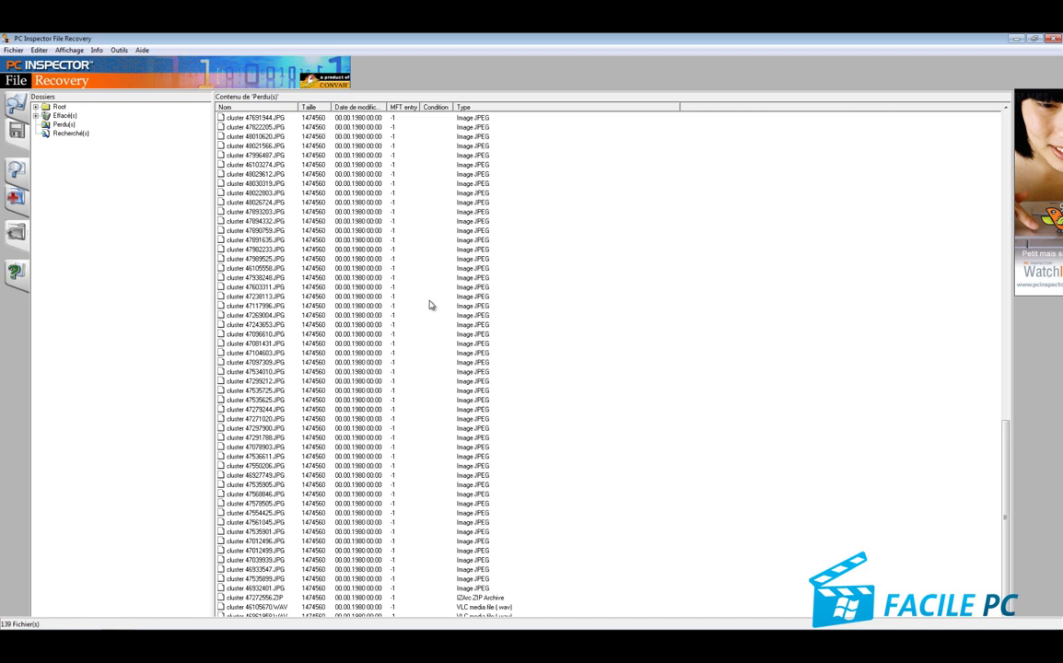
pyautogui.scroll(4, 433, 304)
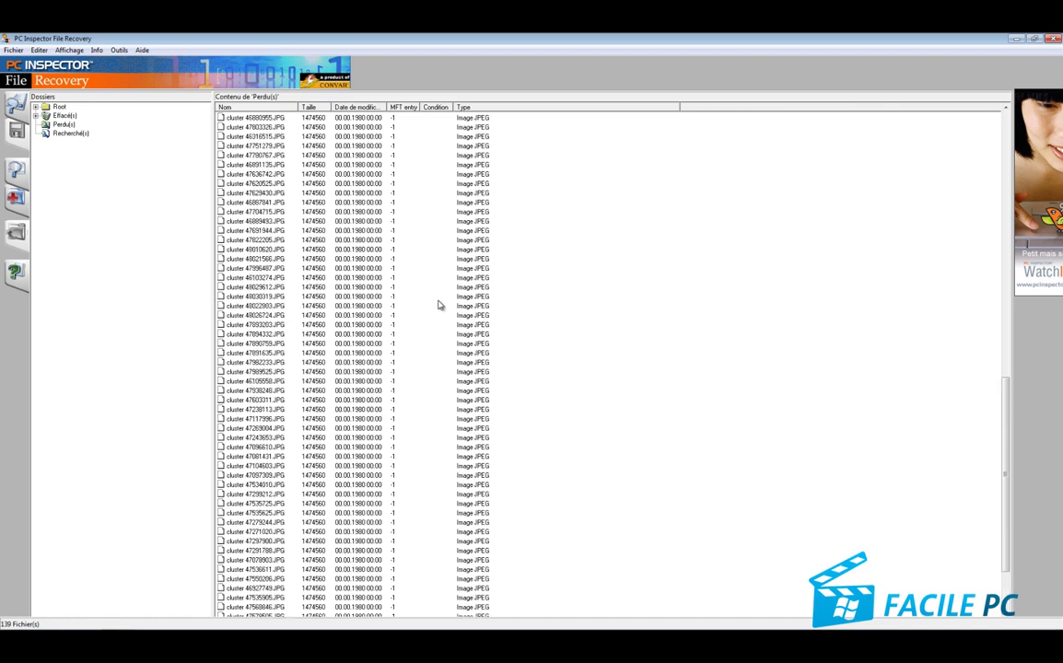
# Recover the lost image cluster 48021566.JPG by saving it to the desktop (Bureau).
pyautogui.click(260, 260)
pyautogui.rightClick(262, 264)
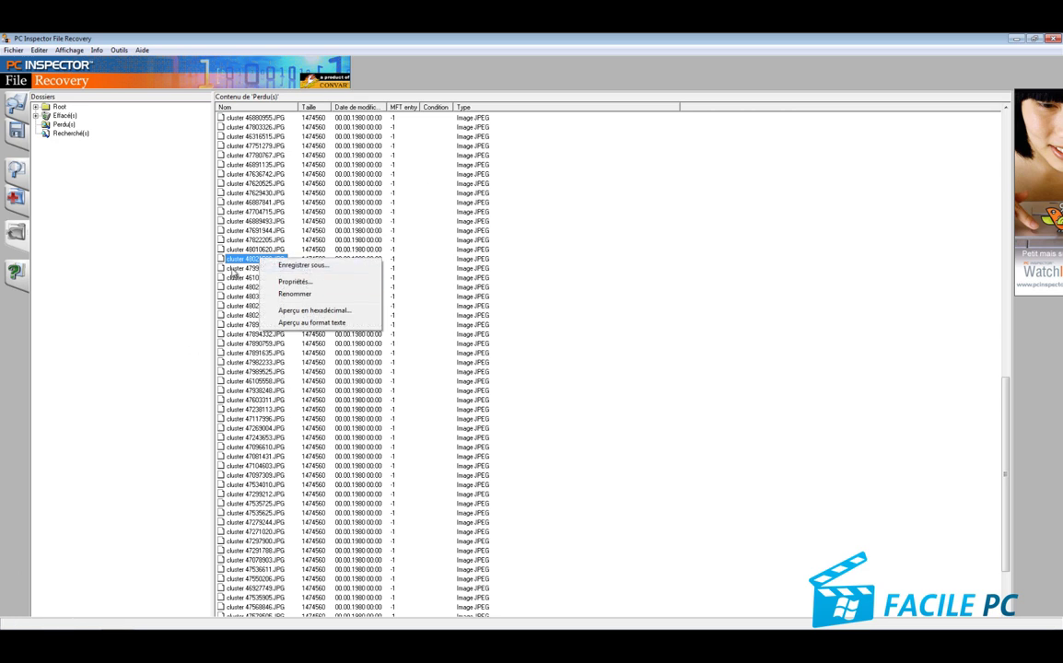
pyautogui.rightClick(247, 262)
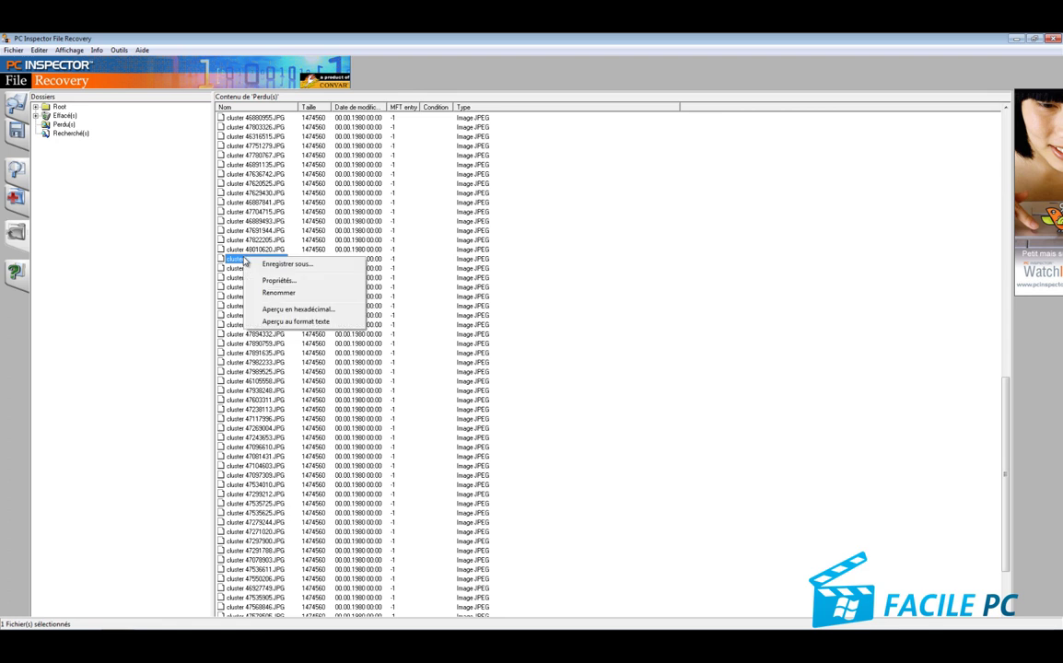
pyautogui.click(325, 266)
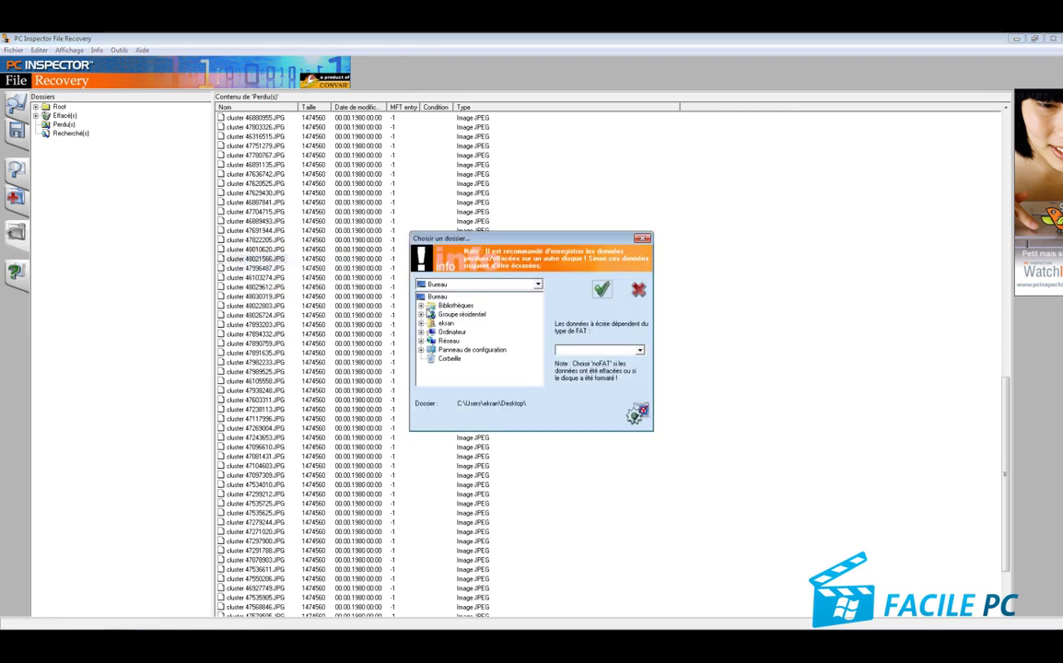
pyautogui.click(602, 291)
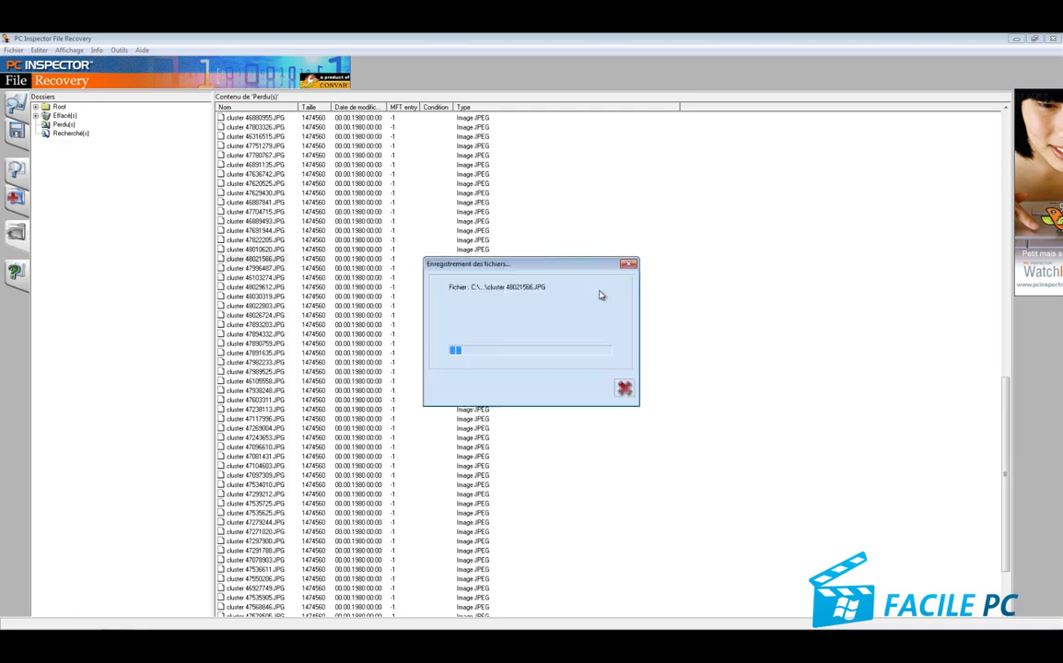
# Minimize the recovery program, move cluster 48021566.JPG to an open area of the desktop and open the image.
pyautogui.click(1018, 38)
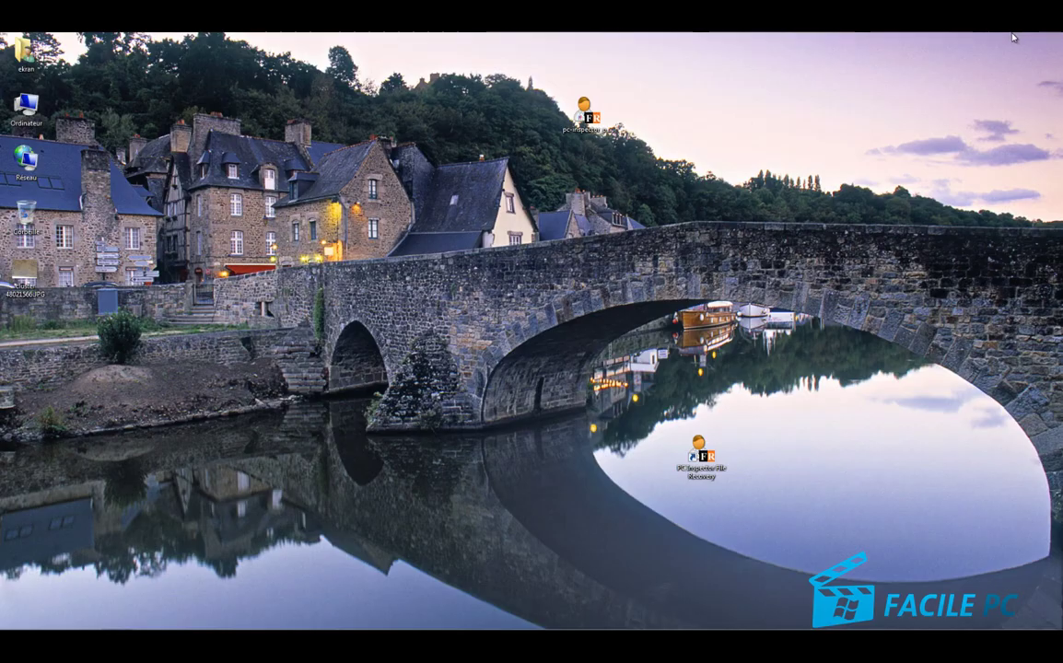
pyautogui.moveTo(25, 269); pyautogui.dragTo(786, 408)
pyautogui.doubleClick(787, 409)
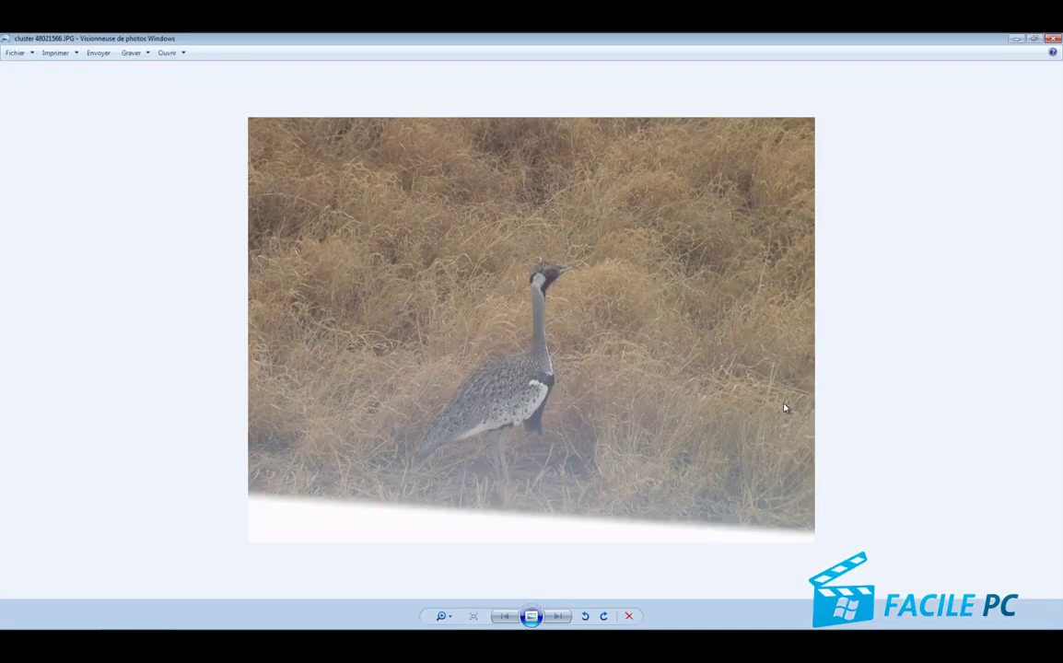